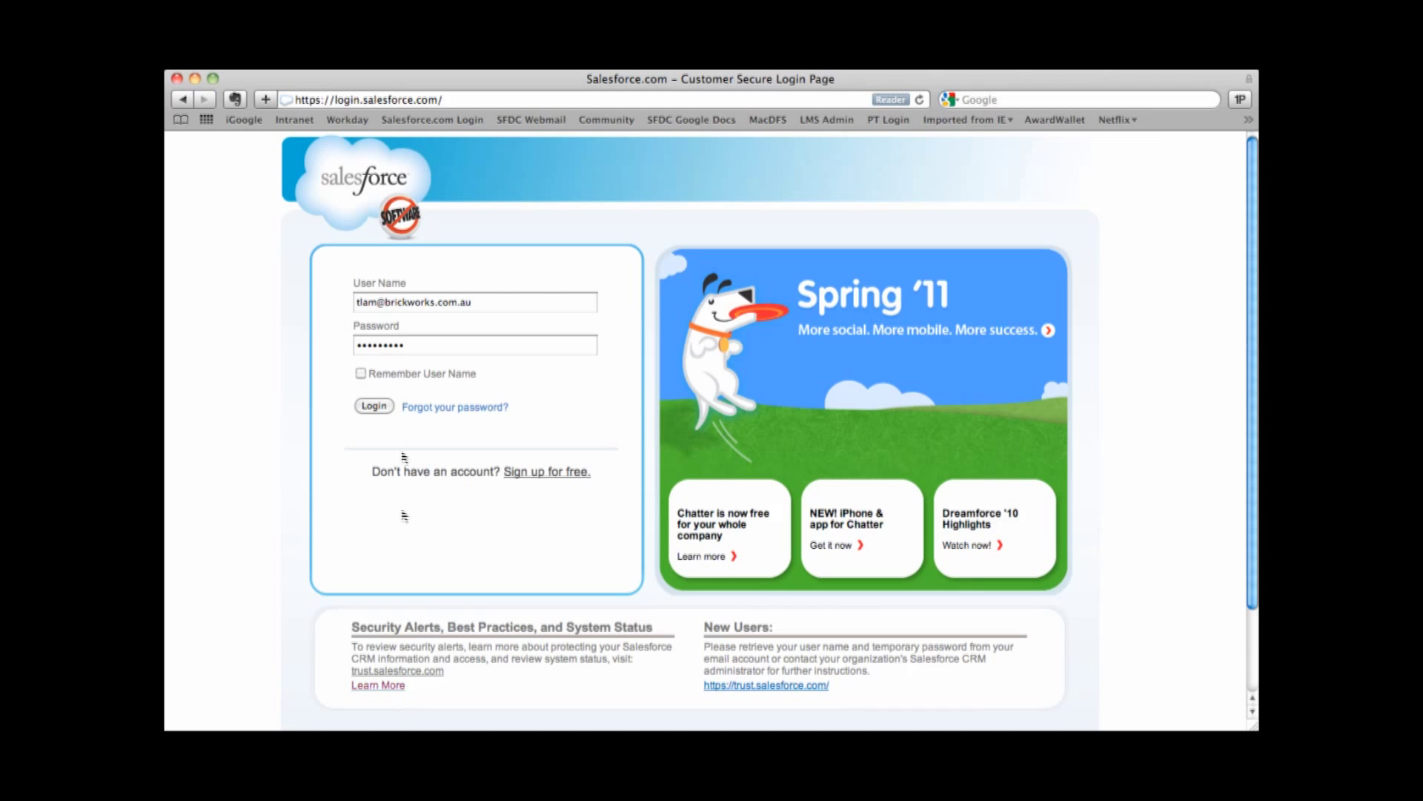
# Load the Salesforce login page and sign in with the pre-filled user name and password
pyautogui.click(452, 122)
pyautogui.click(468, 100)
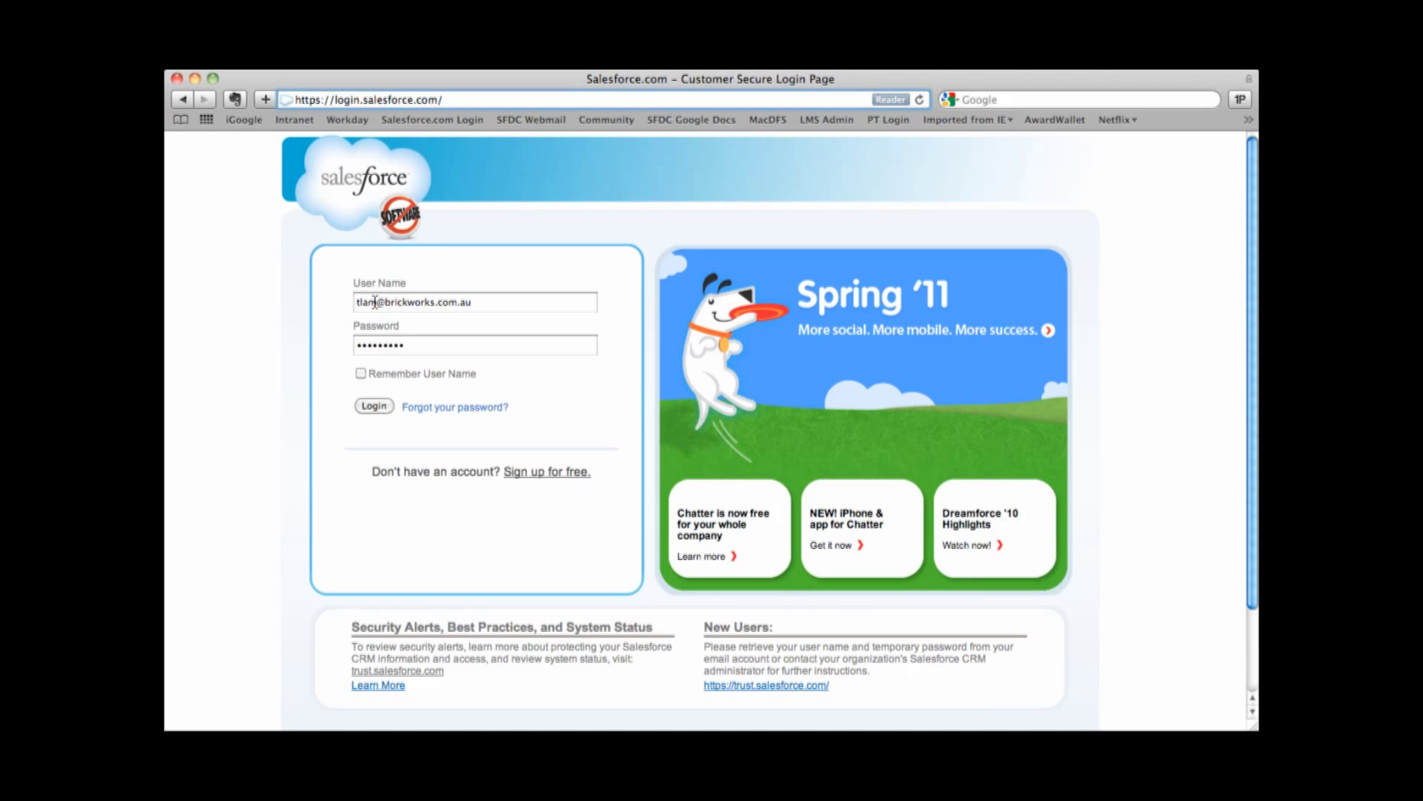
pyautogui.doubleClick(377, 345)
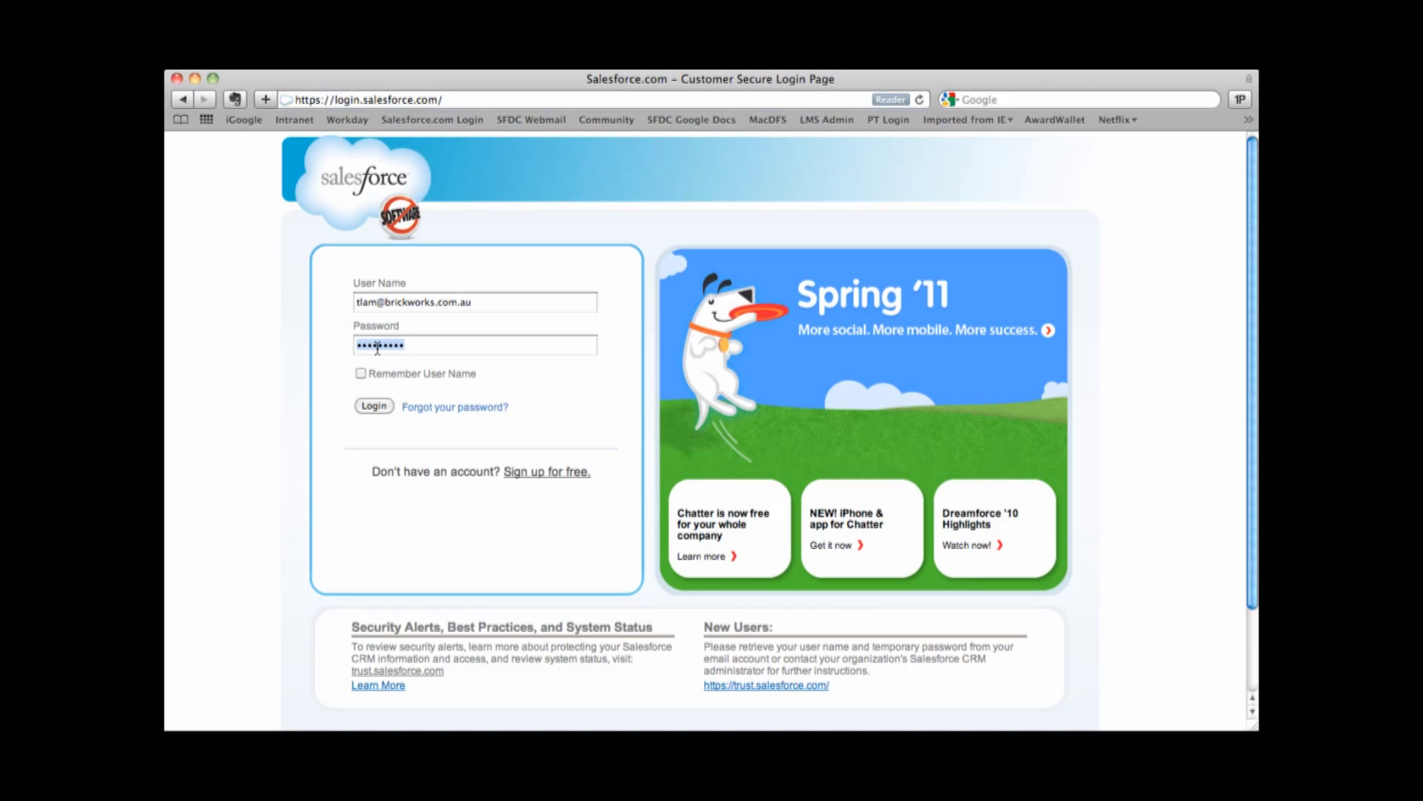
pyautogui.tripleClick(439, 301)
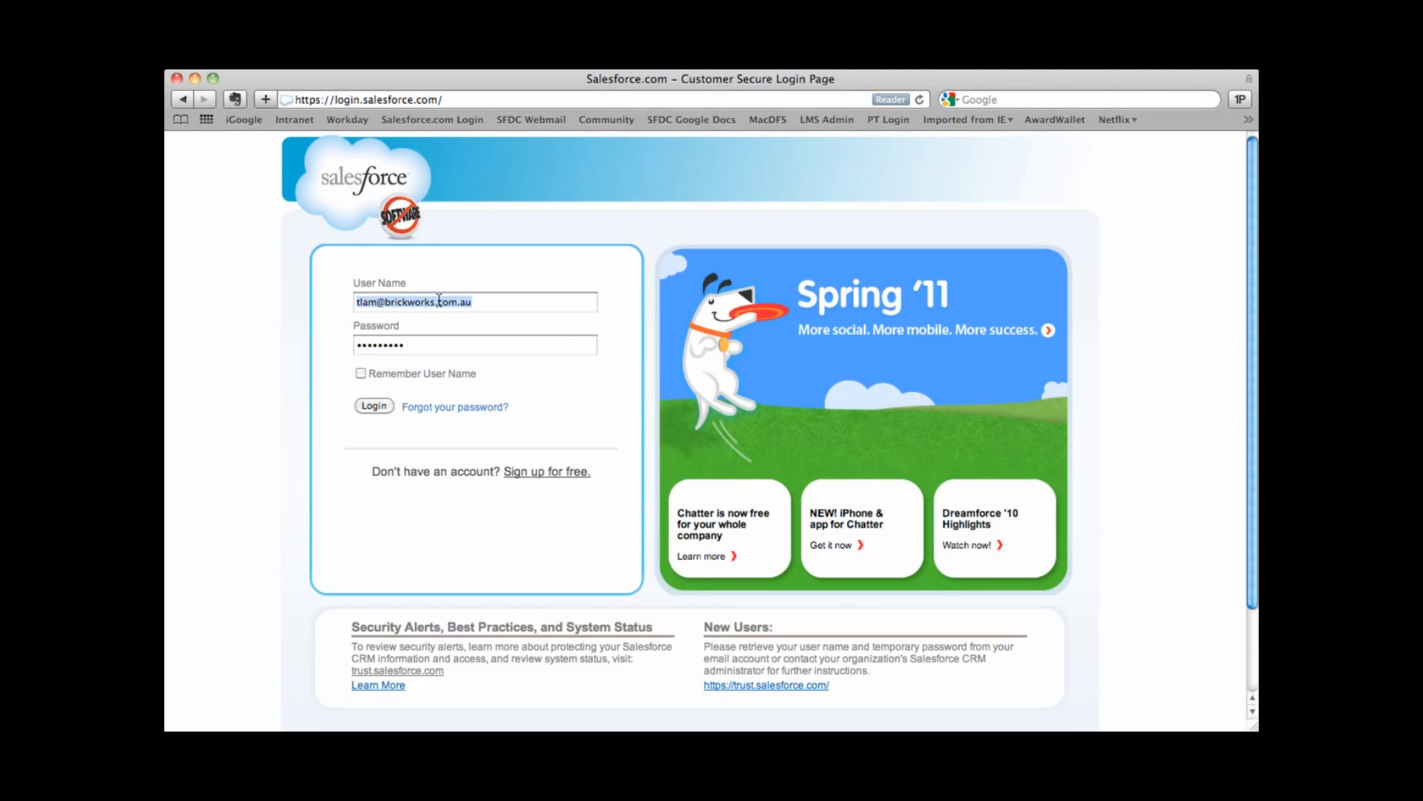
pyautogui.click(417, 343)
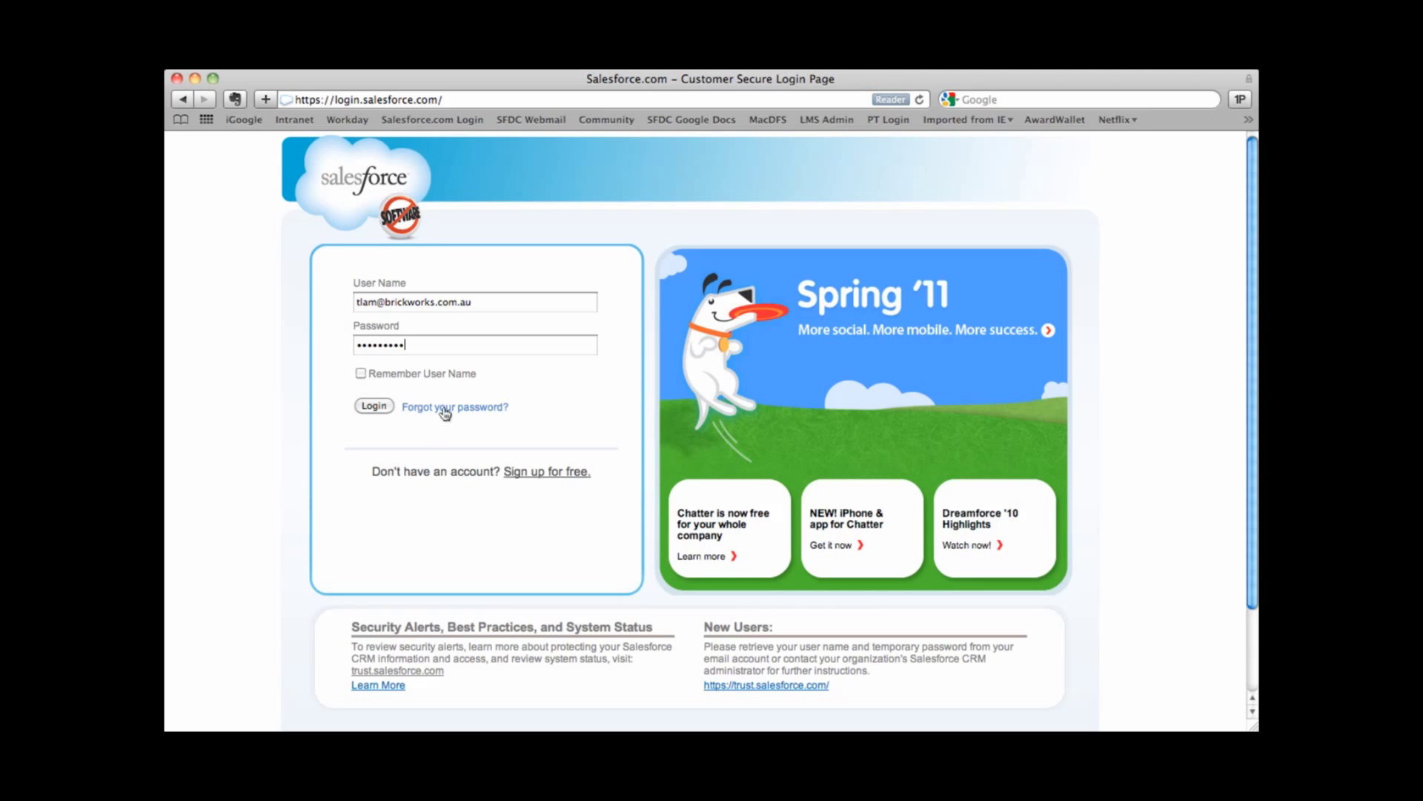
pyautogui.click(375, 405)
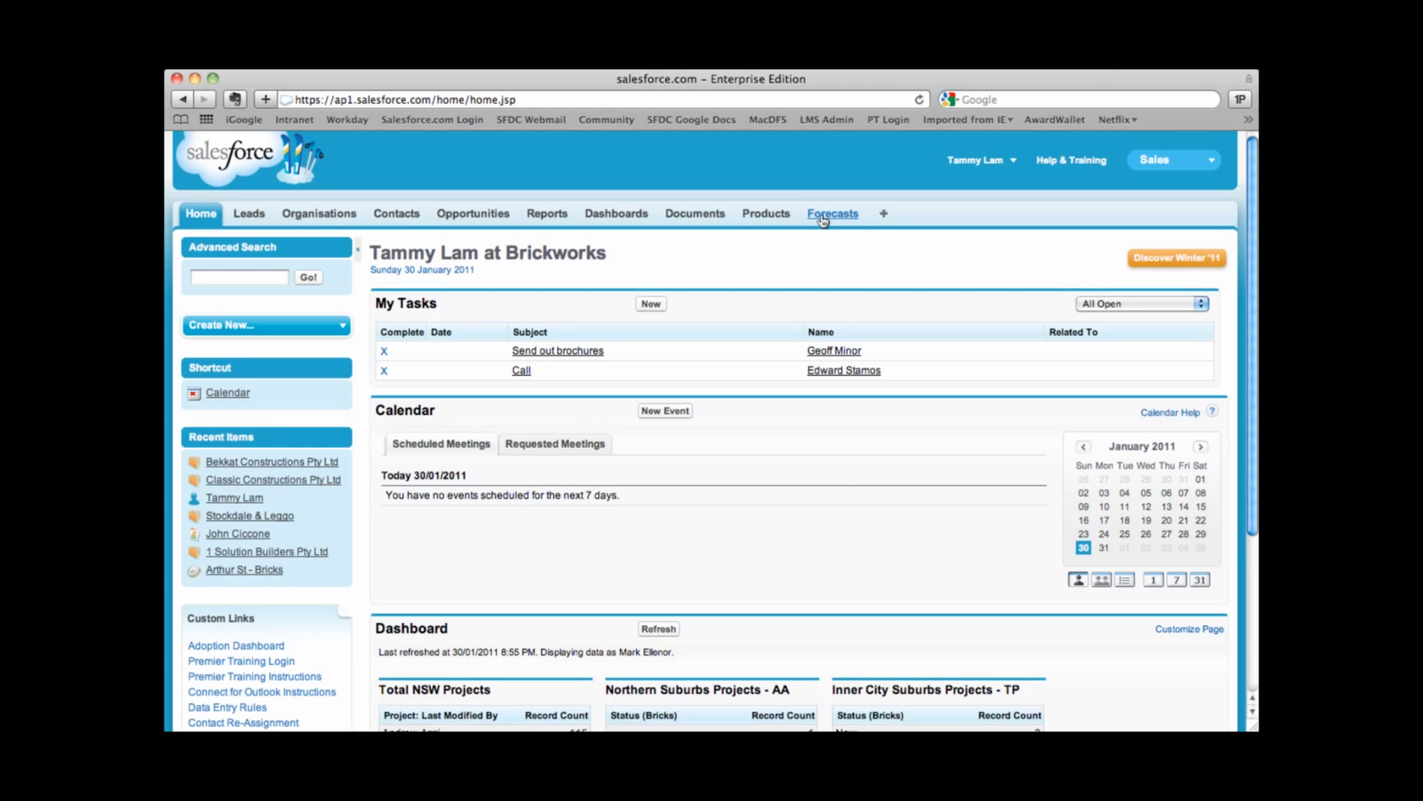
# Once the Brickworks home page loads, click into the sidebar's Advanced Search box
pyautogui.click(278, 279)
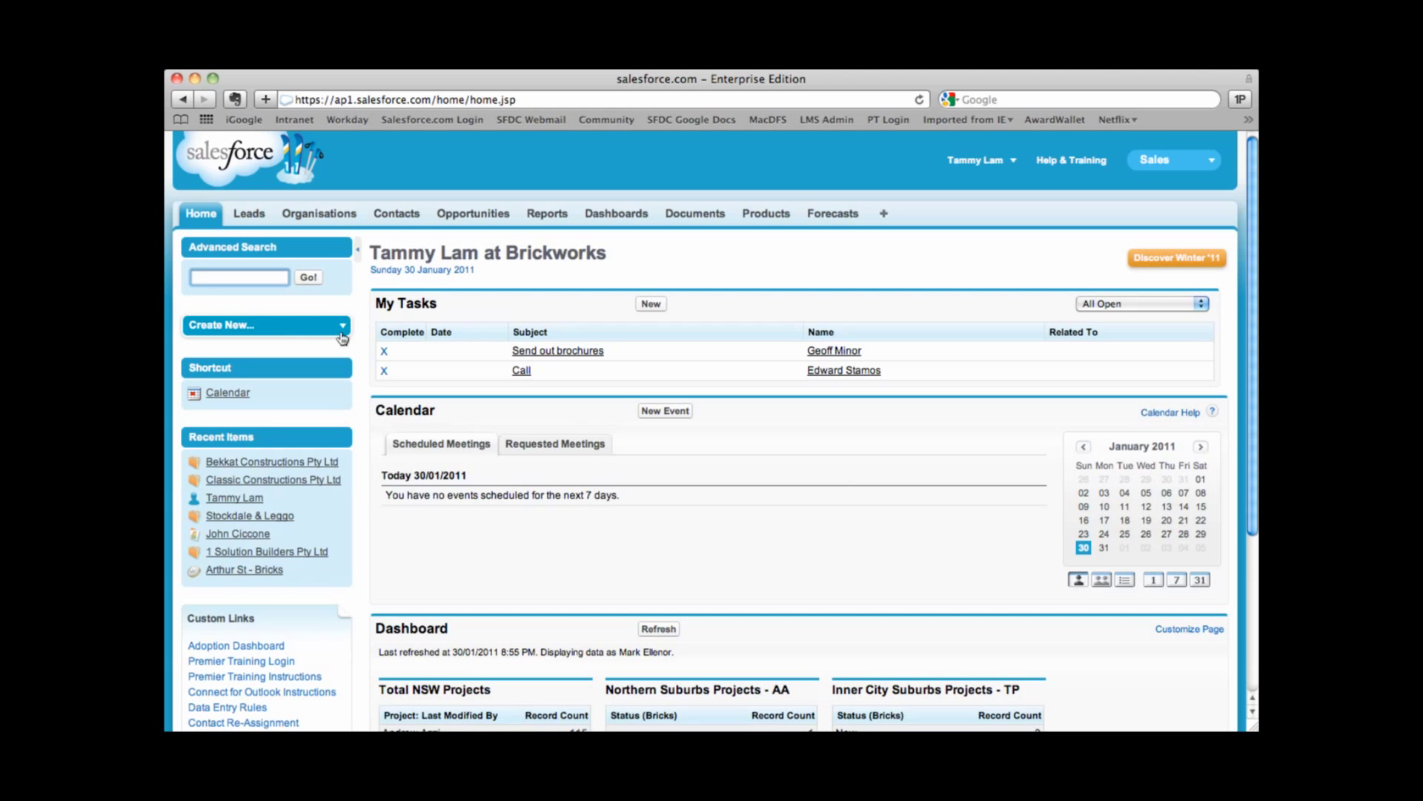
pyautogui.click(315, 334)
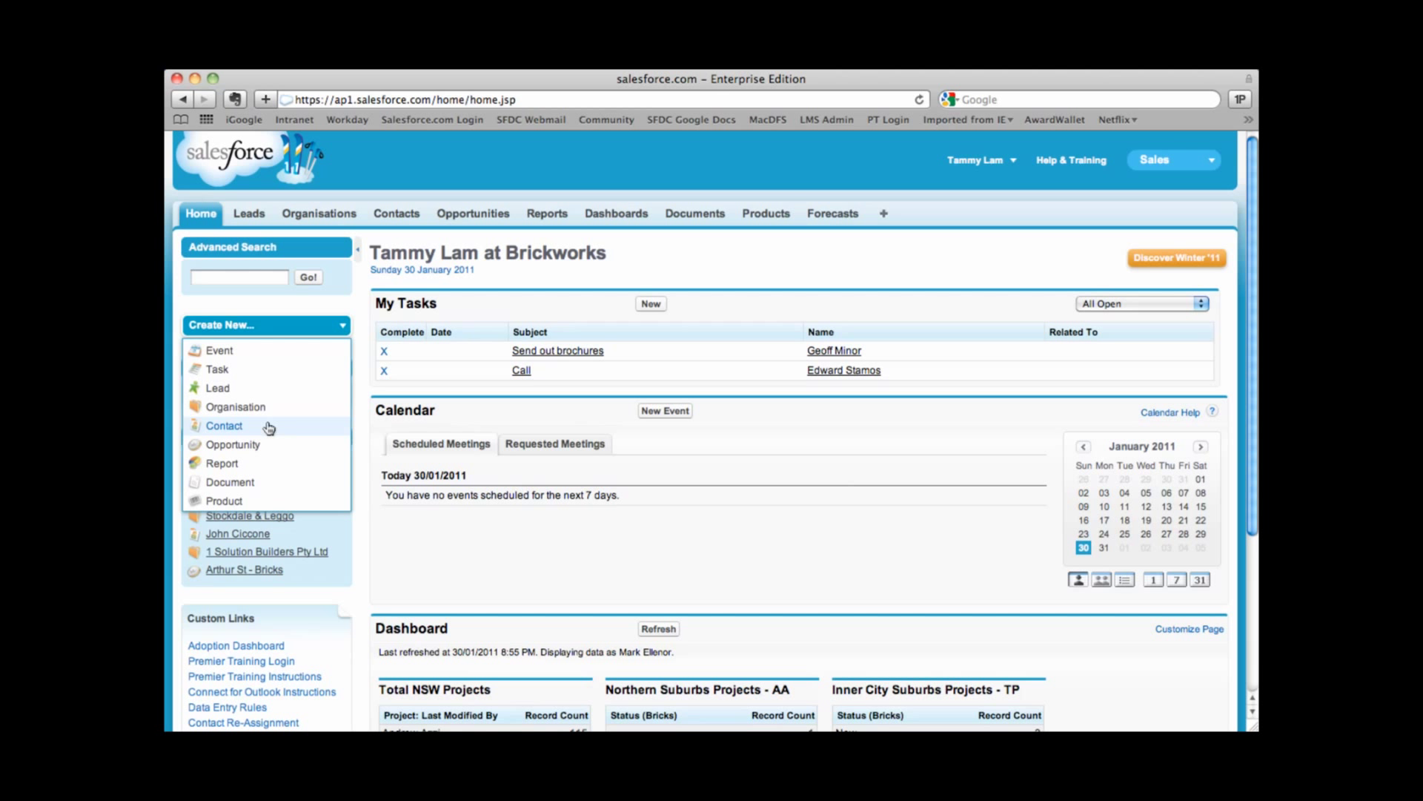
pyautogui.click(318, 327)
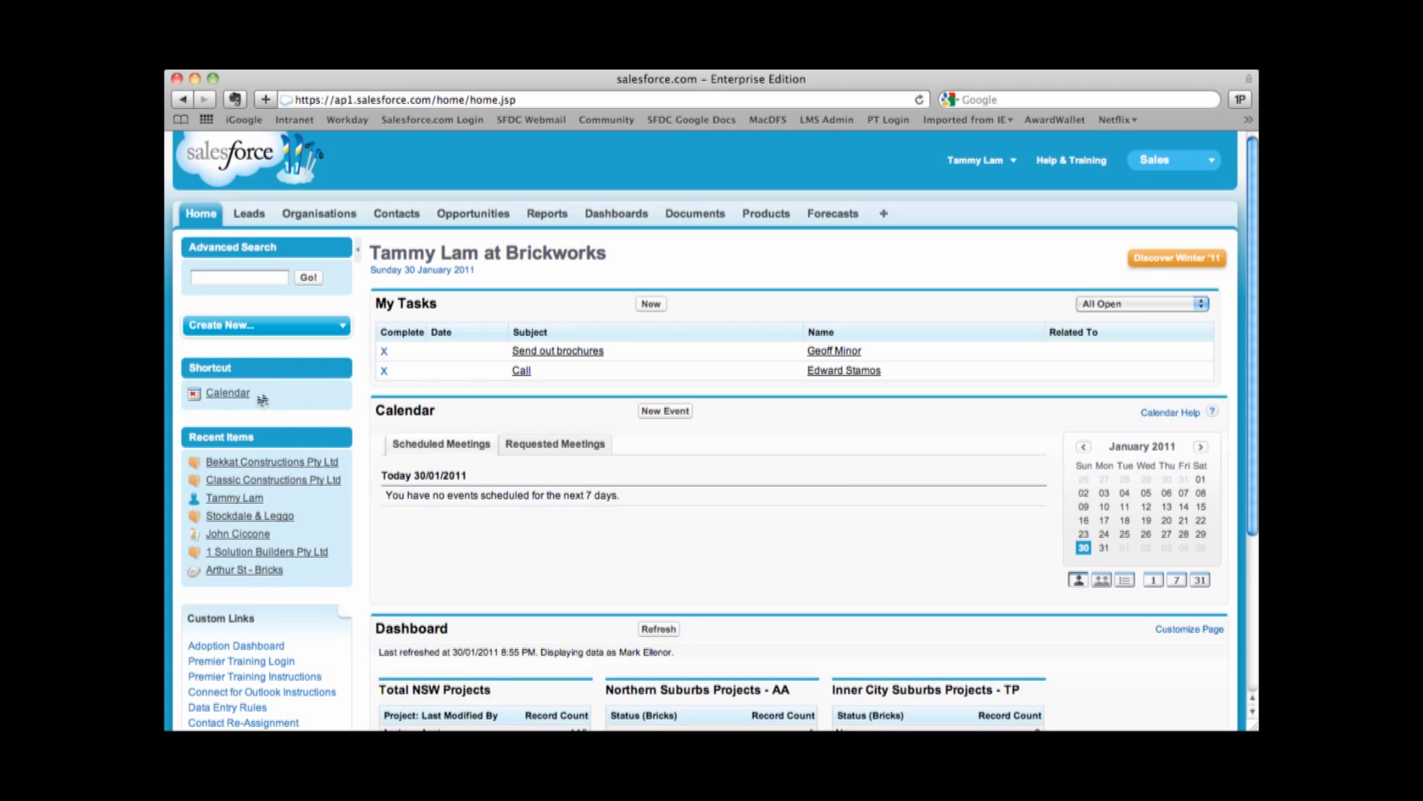
pyautogui.scroll(-2, 295, 395)
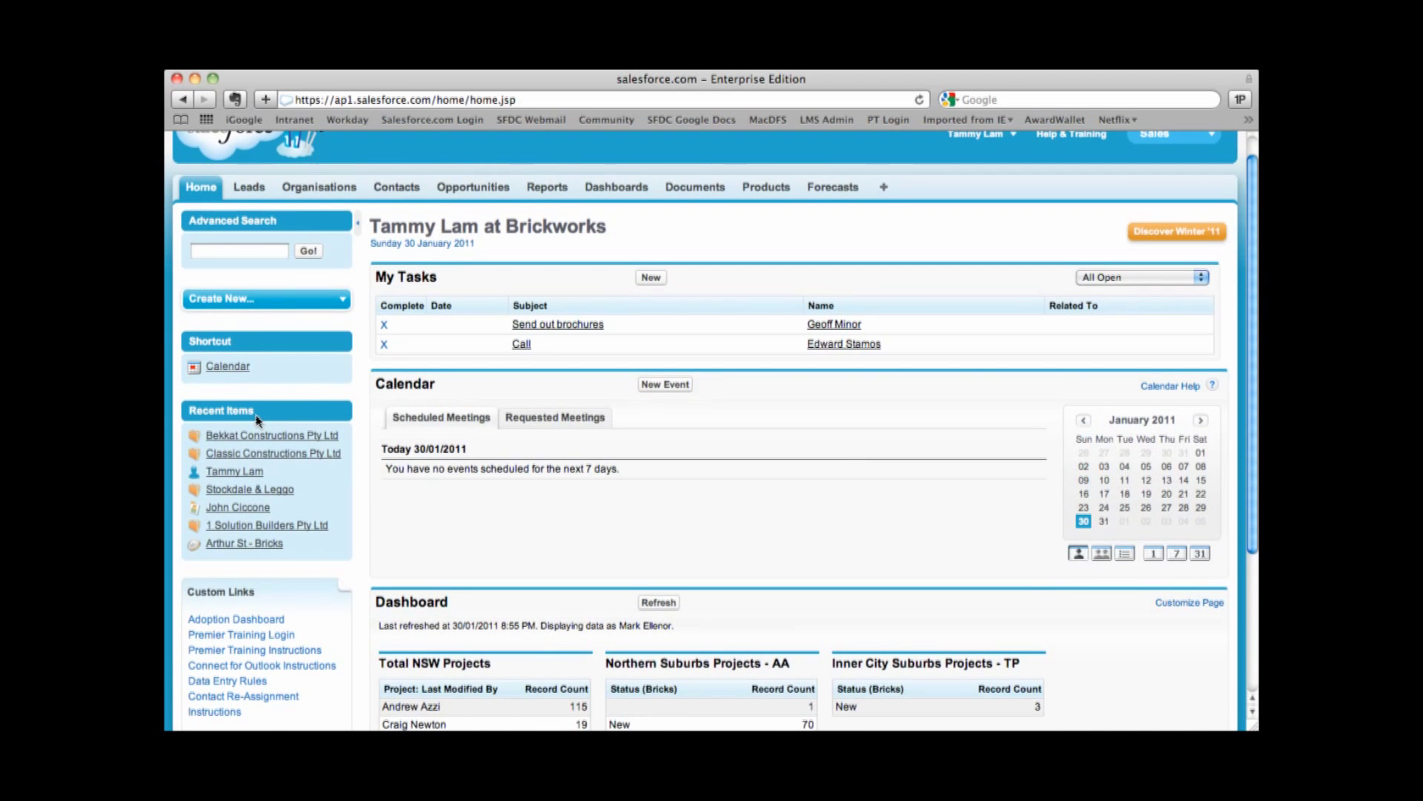
pyautogui.moveTo(259, 420); pyautogui.dragTo(187, 417)
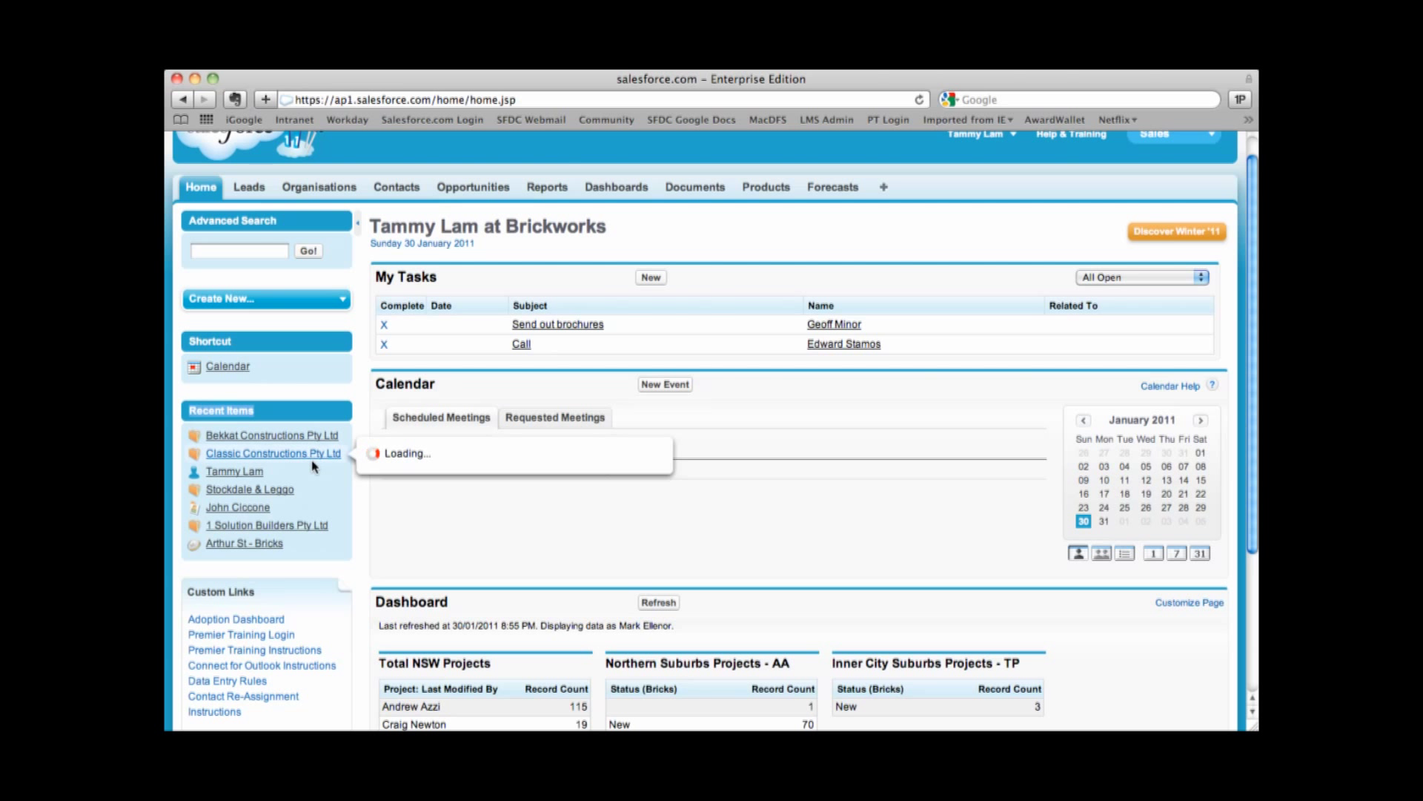
pyautogui.moveTo(338, 494)
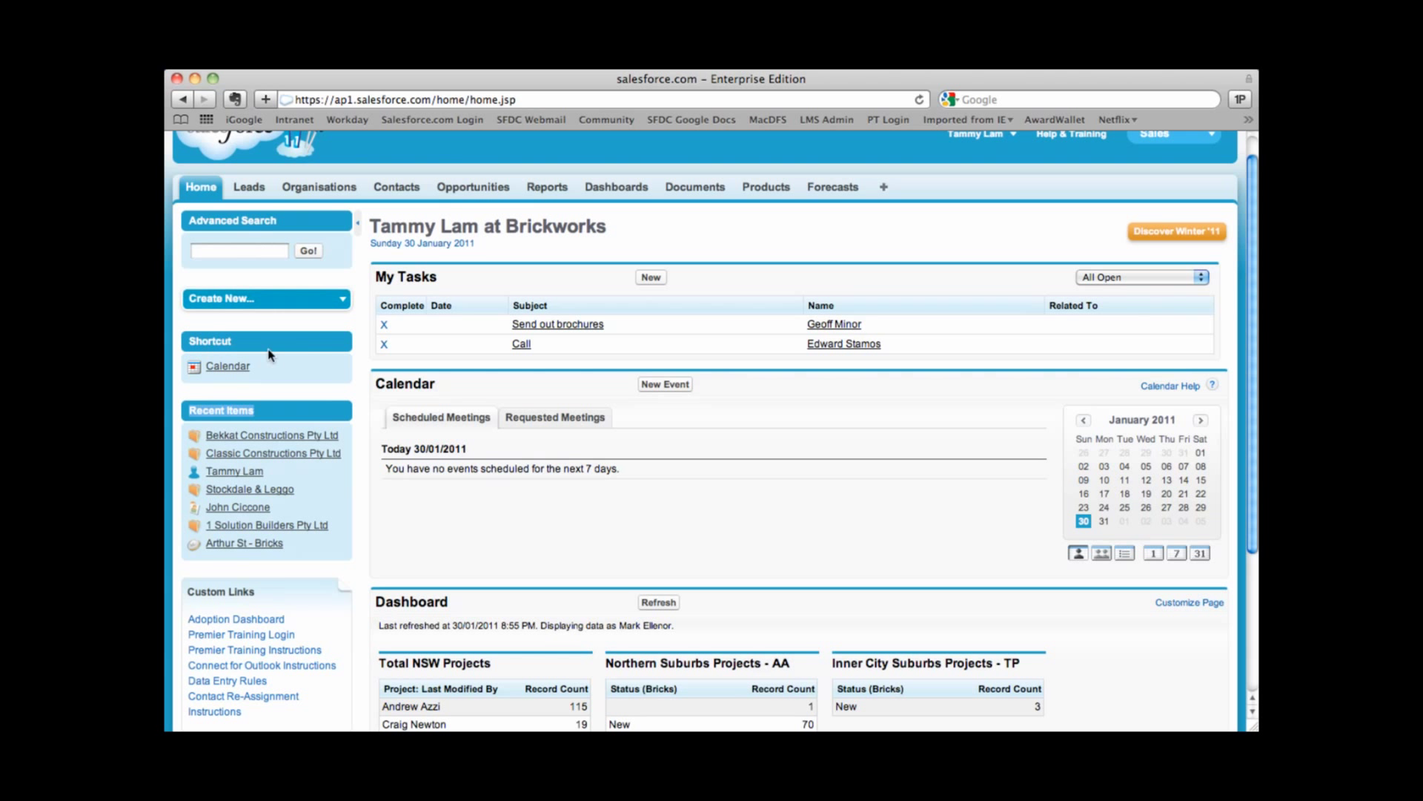
pyautogui.click(256, 411)
pyautogui.scroll(-2, 257, 411)
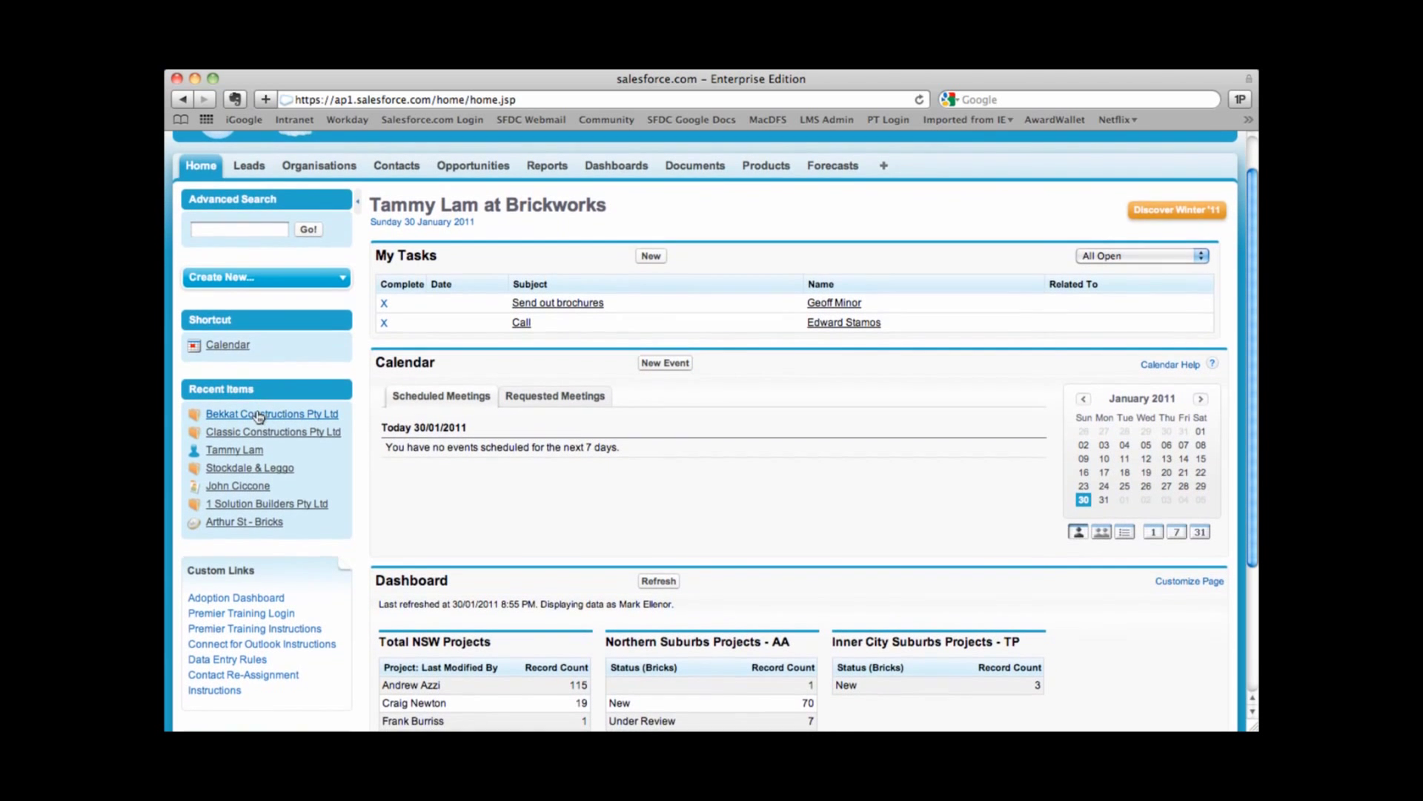
pyautogui.scroll(-2, 259, 416)
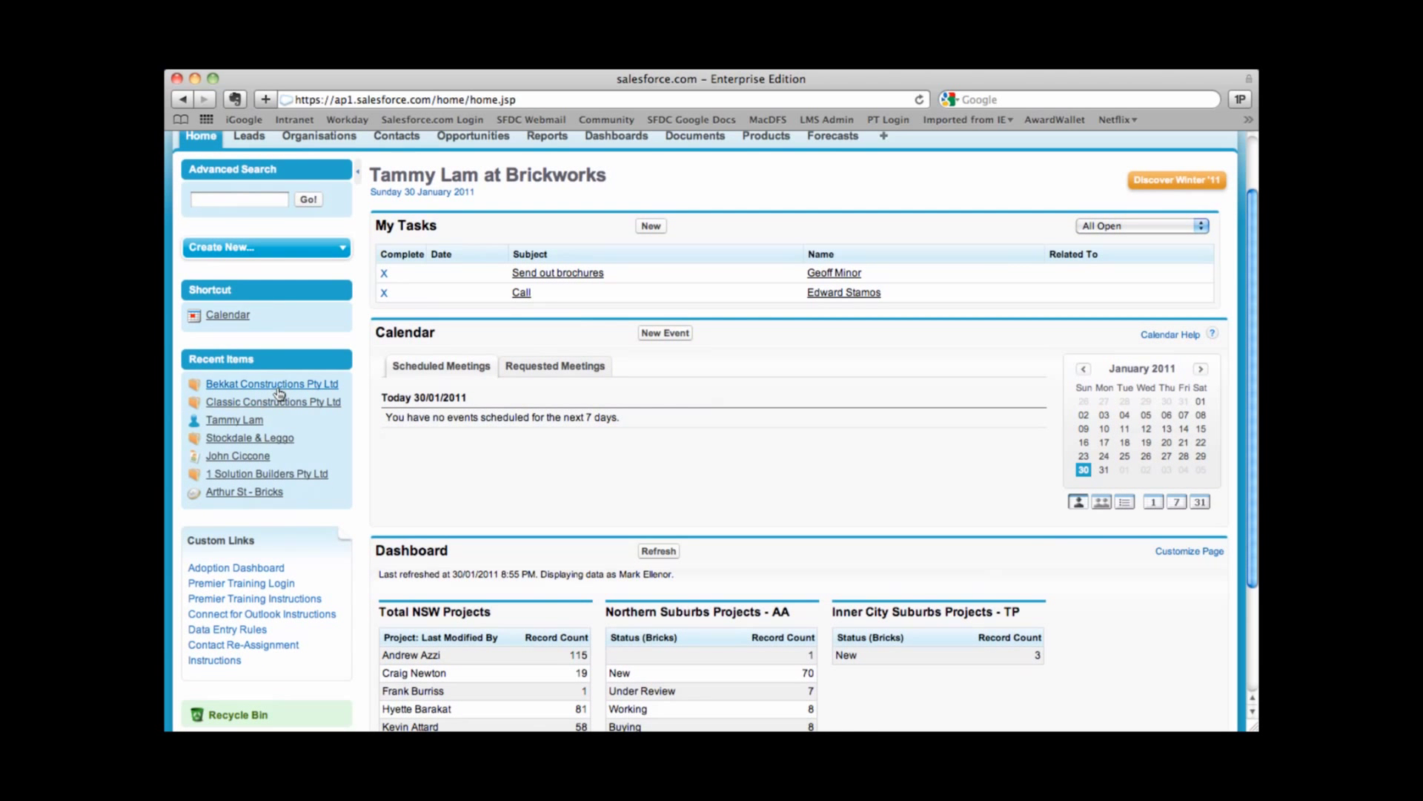
pyautogui.moveTo(279, 393)
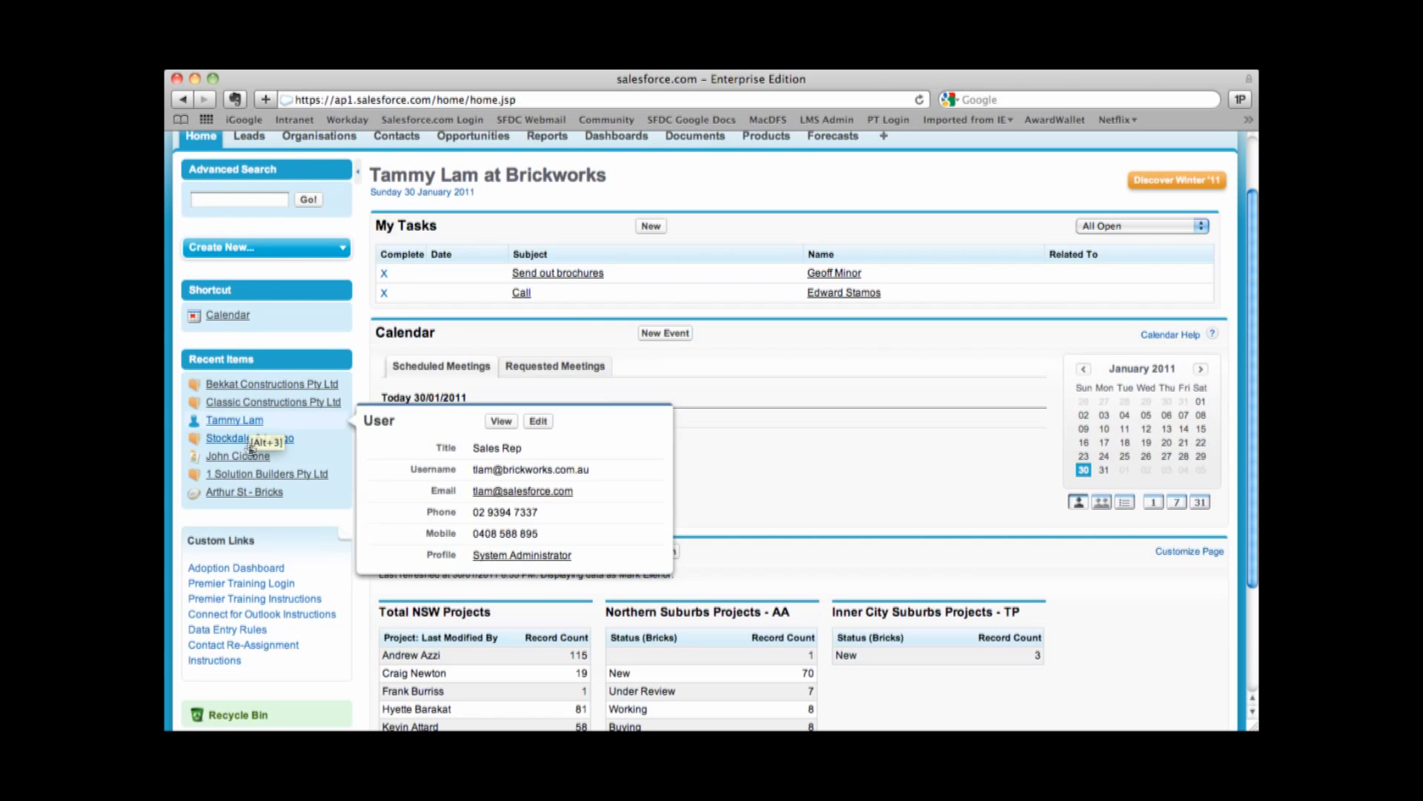
pyautogui.moveTo(251, 460)
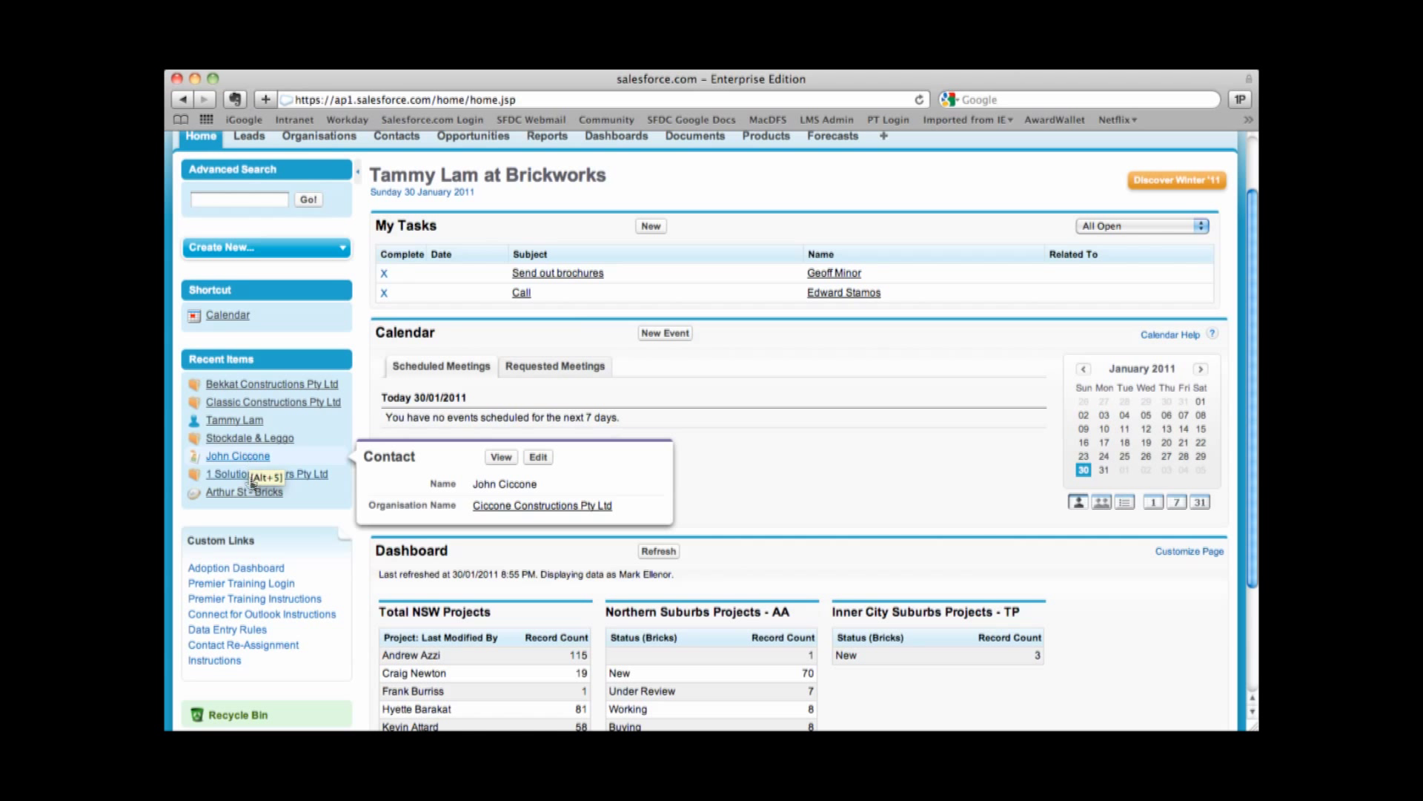
pyautogui.moveTo(255, 496)
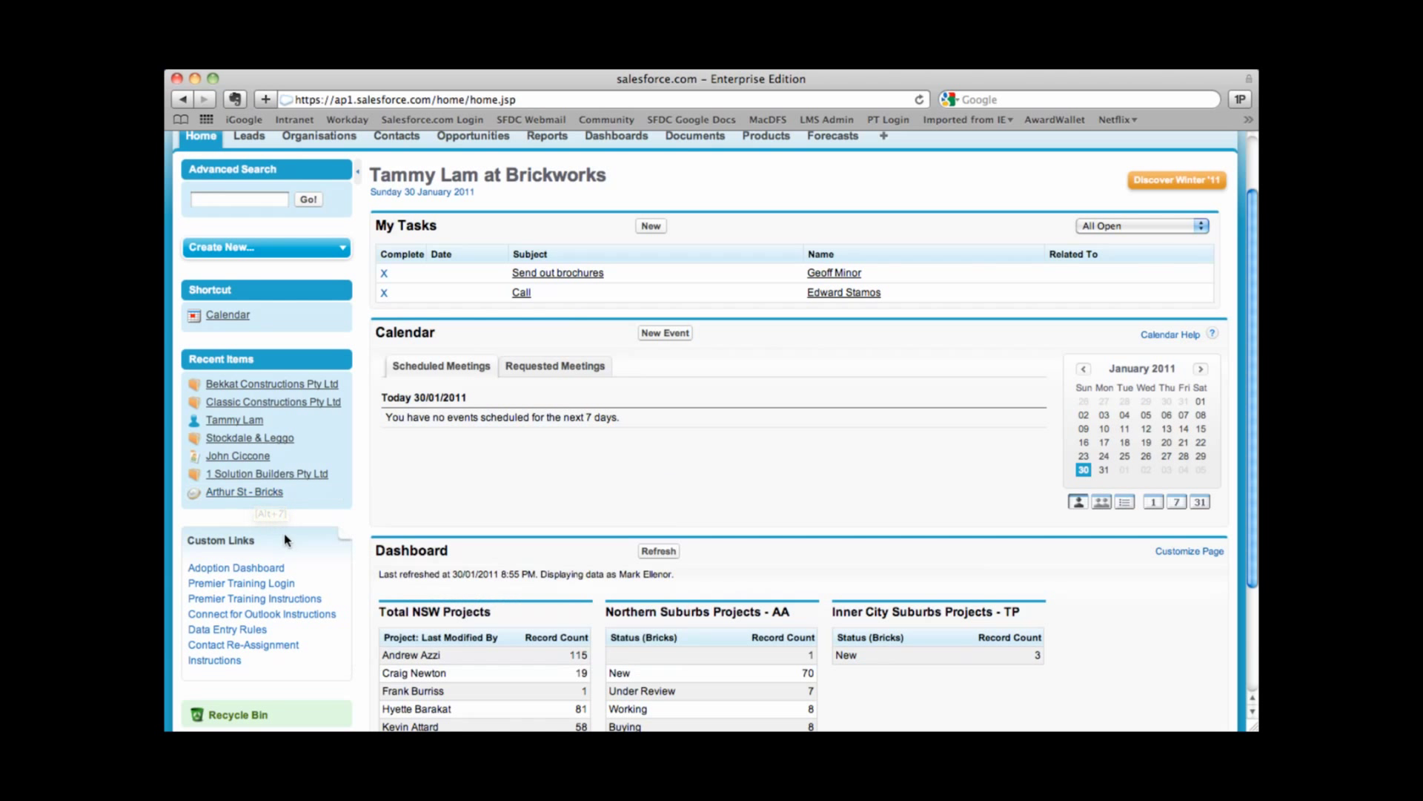
pyautogui.scroll(-2, 287, 539)
pyautogui.scroll(-1, 287, 539)
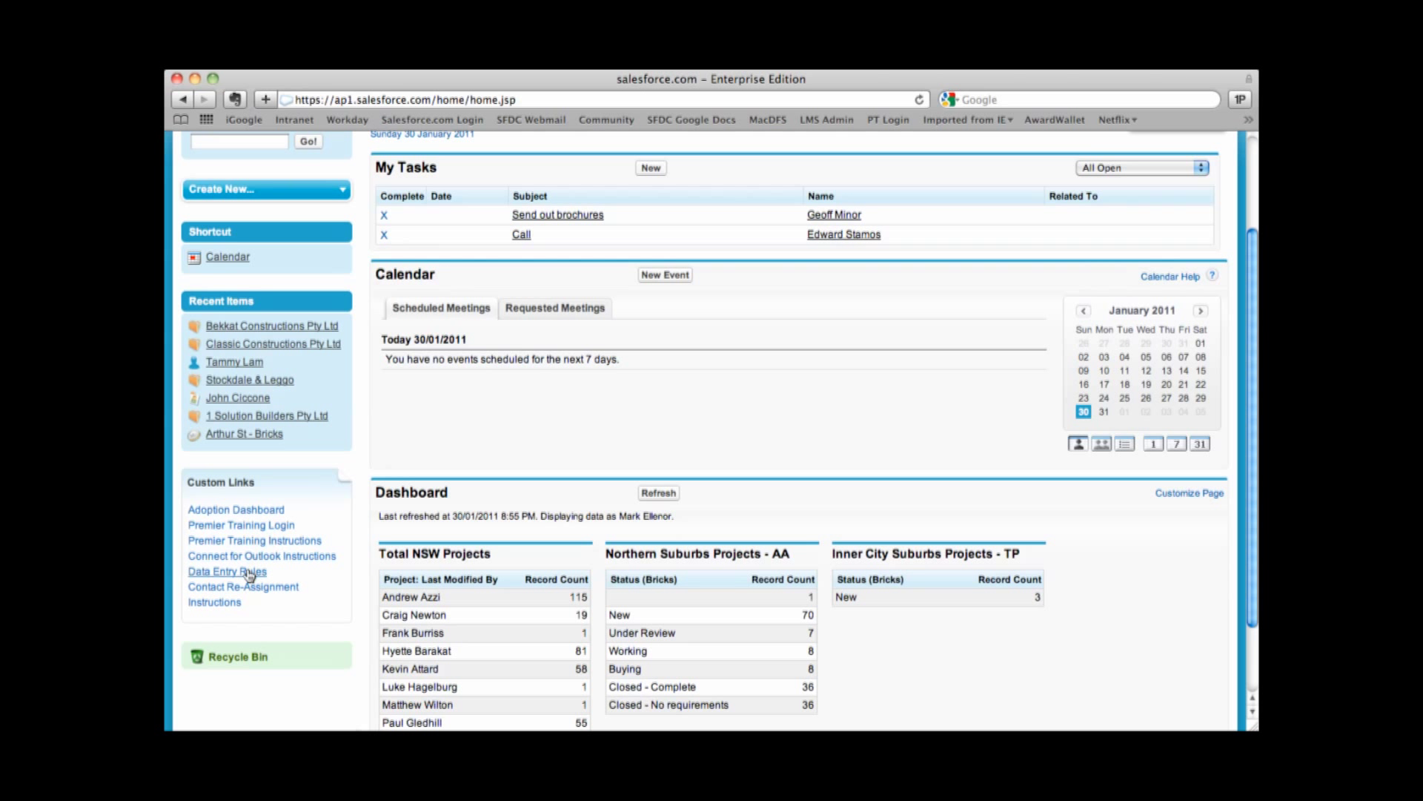
pyautogui.scroll(3, 304, 629)
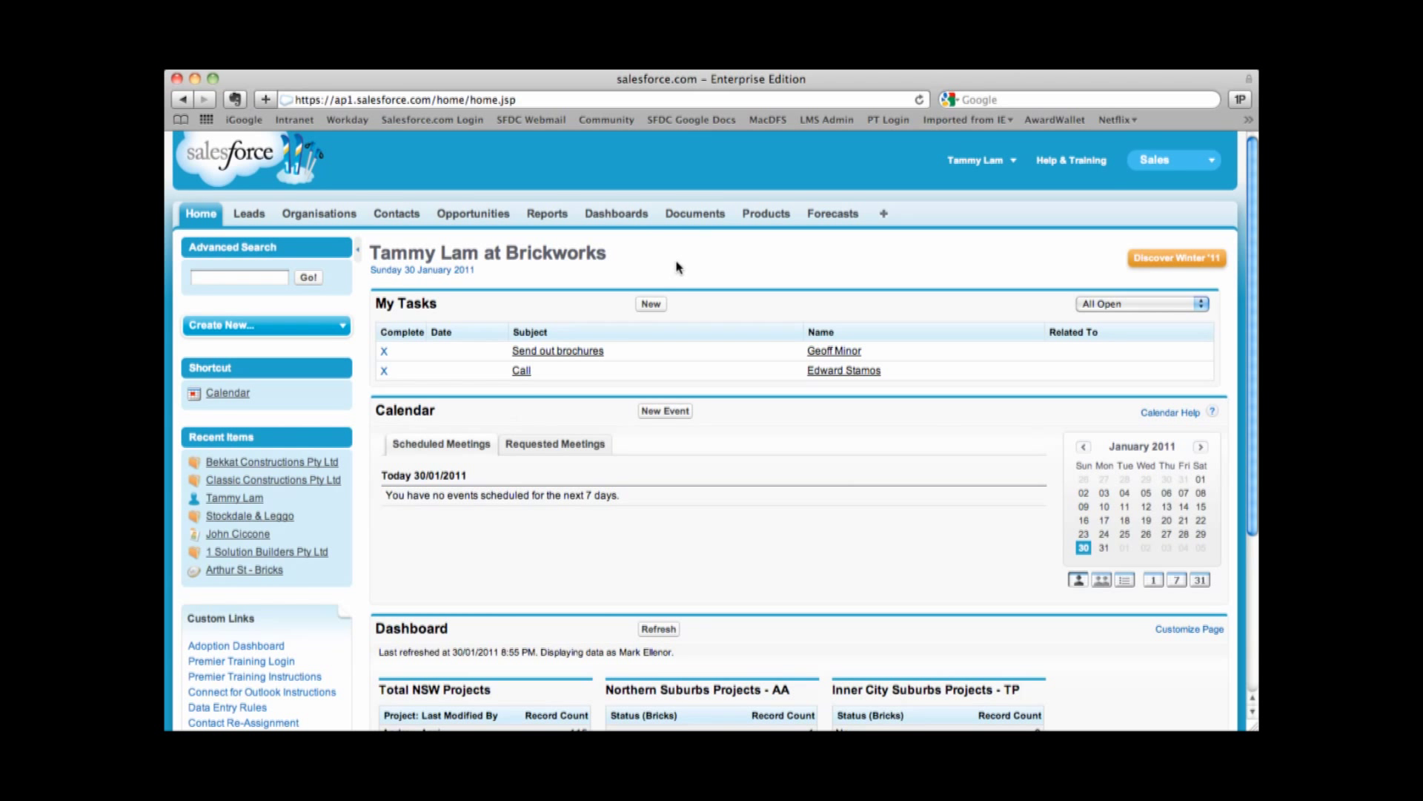
pyautogui.doubleClick(417, 303)
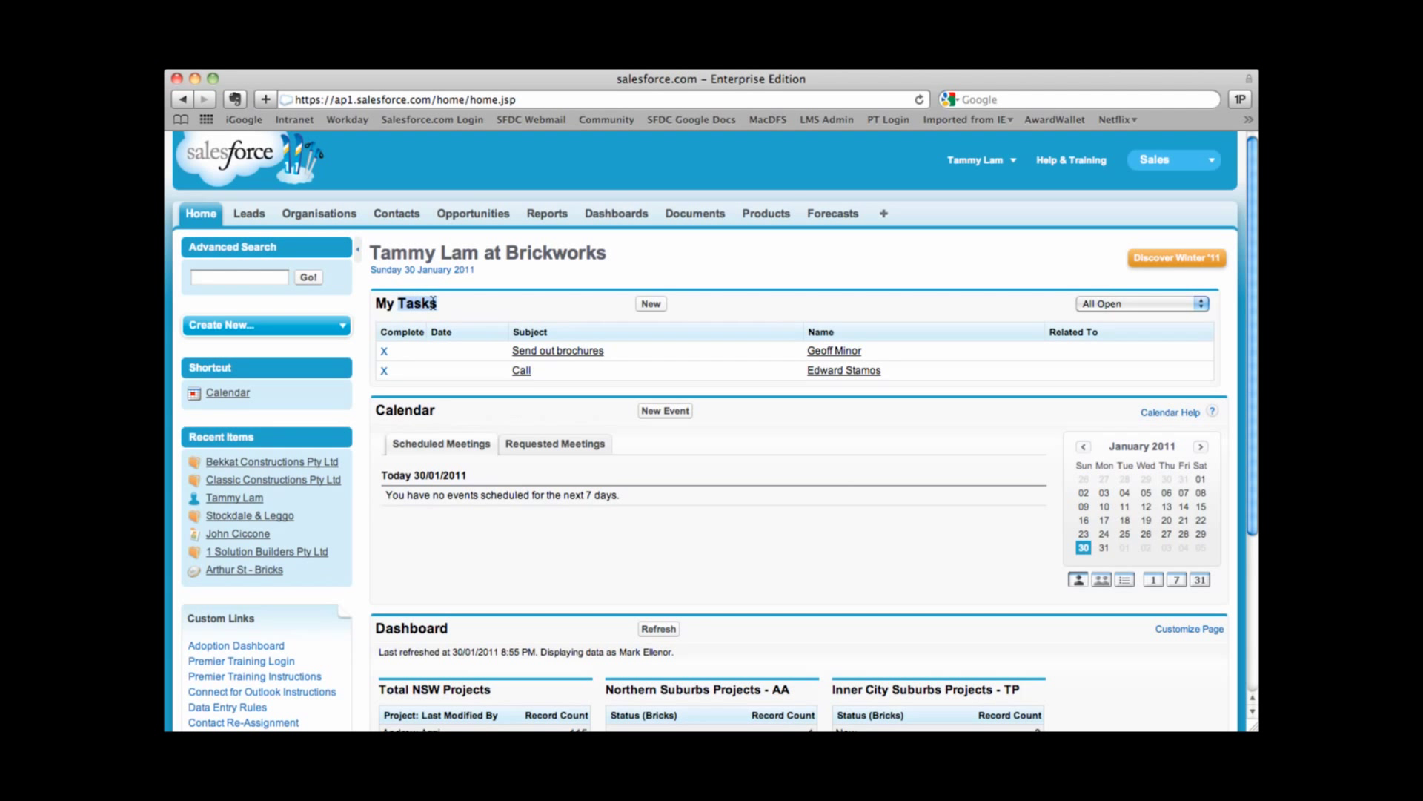
pyautogui.tripleClick(433, 304)
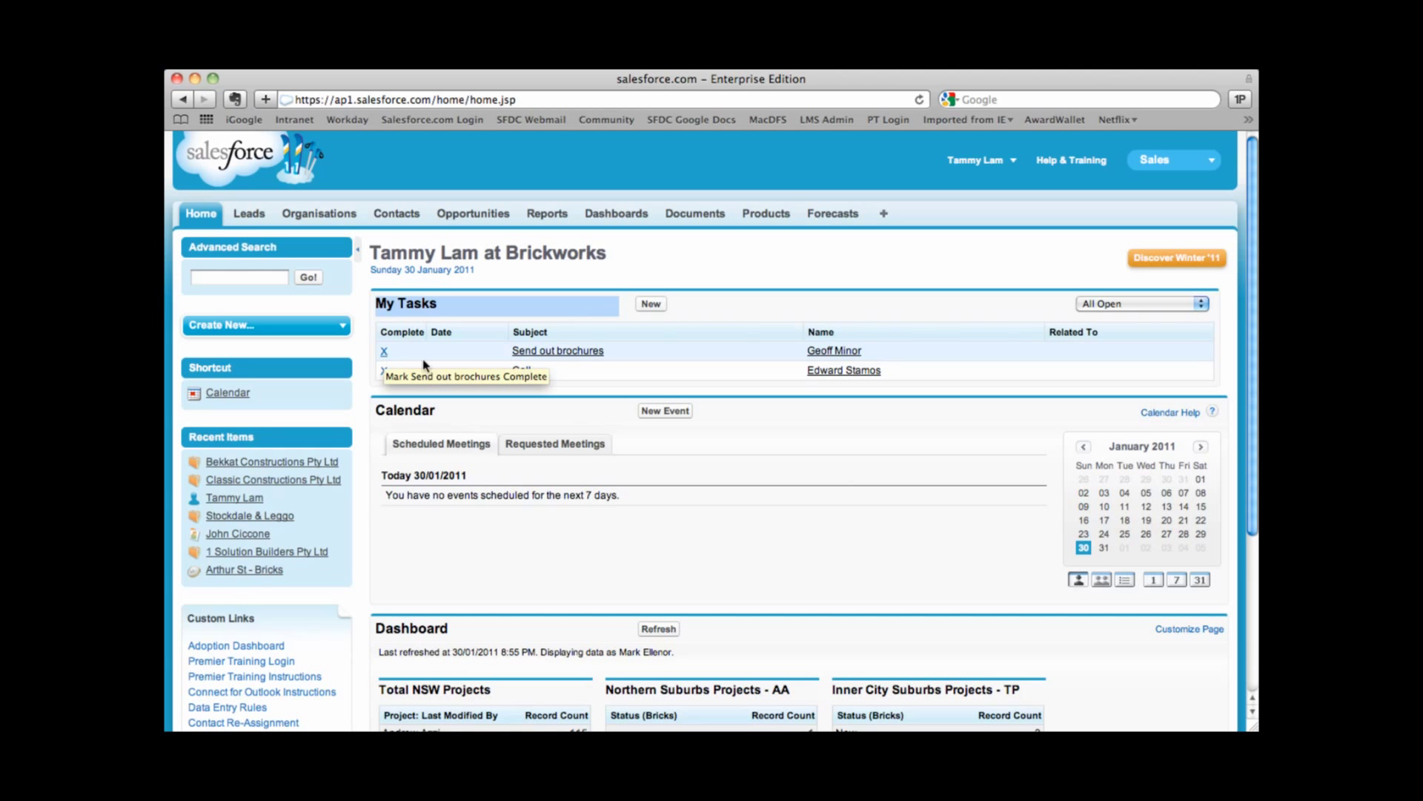
pyautogui.moveTo(549, 354)
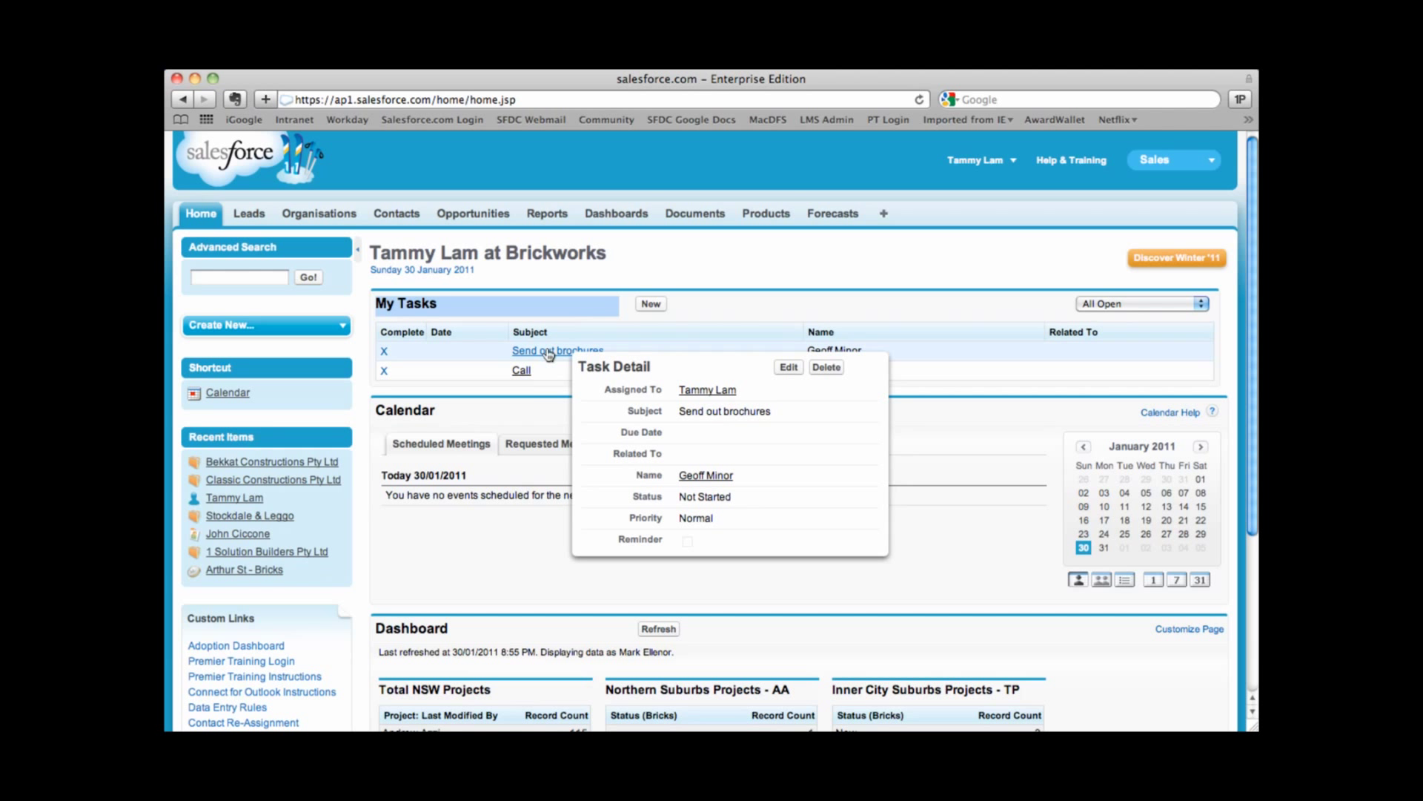
pyautogui.doubleClick(405, 412)
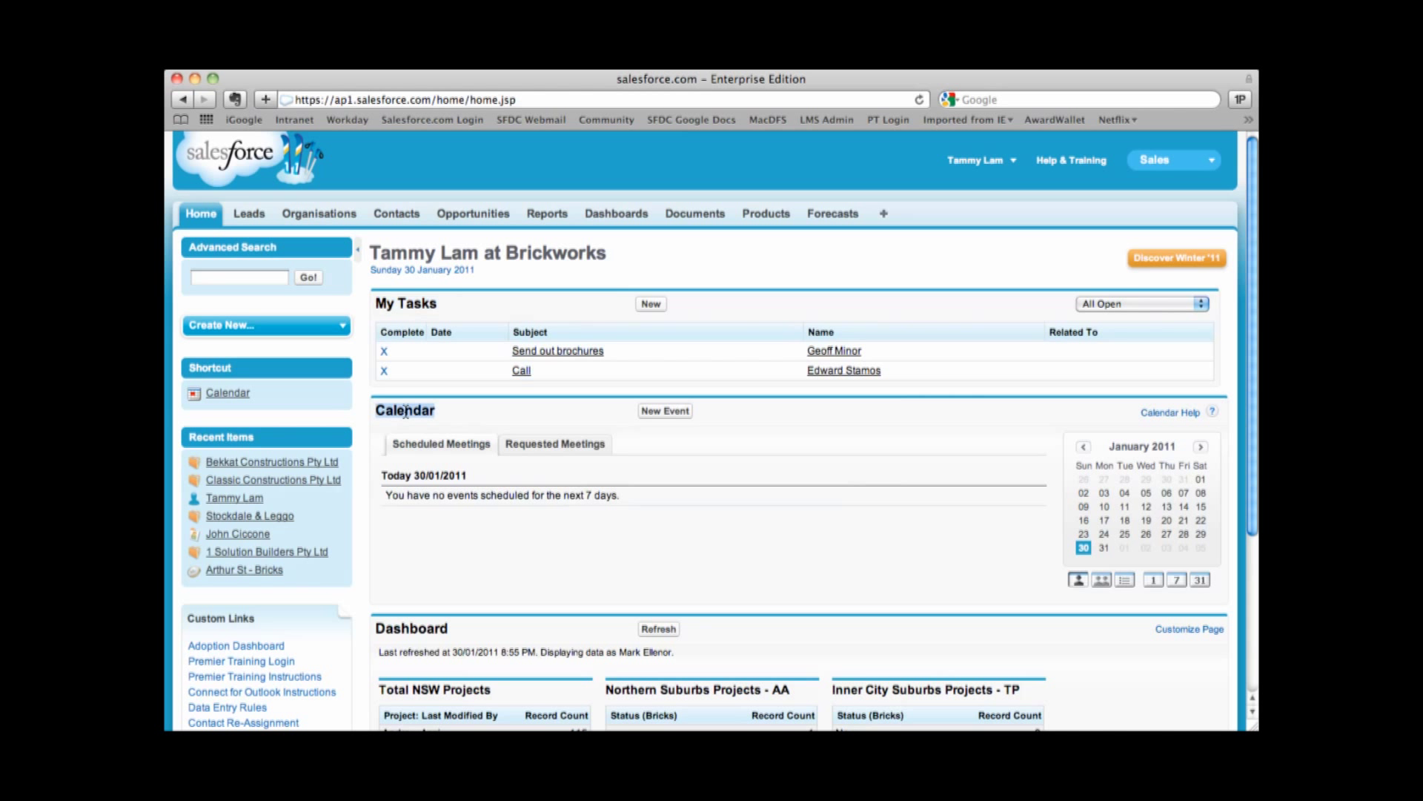
pyautogui.scroll(-1, 406, 412)
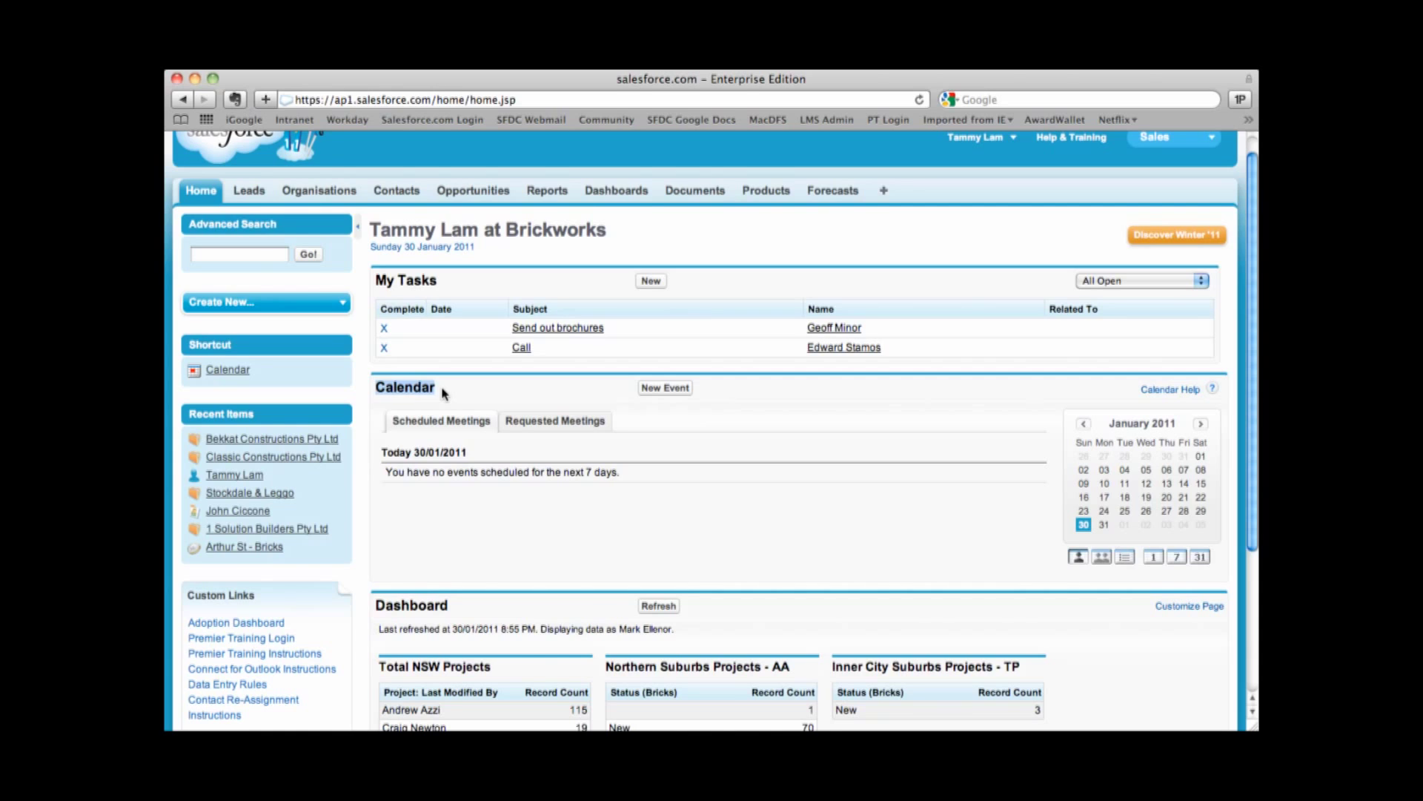
pyautogui.scroll(-5, 445, 393)
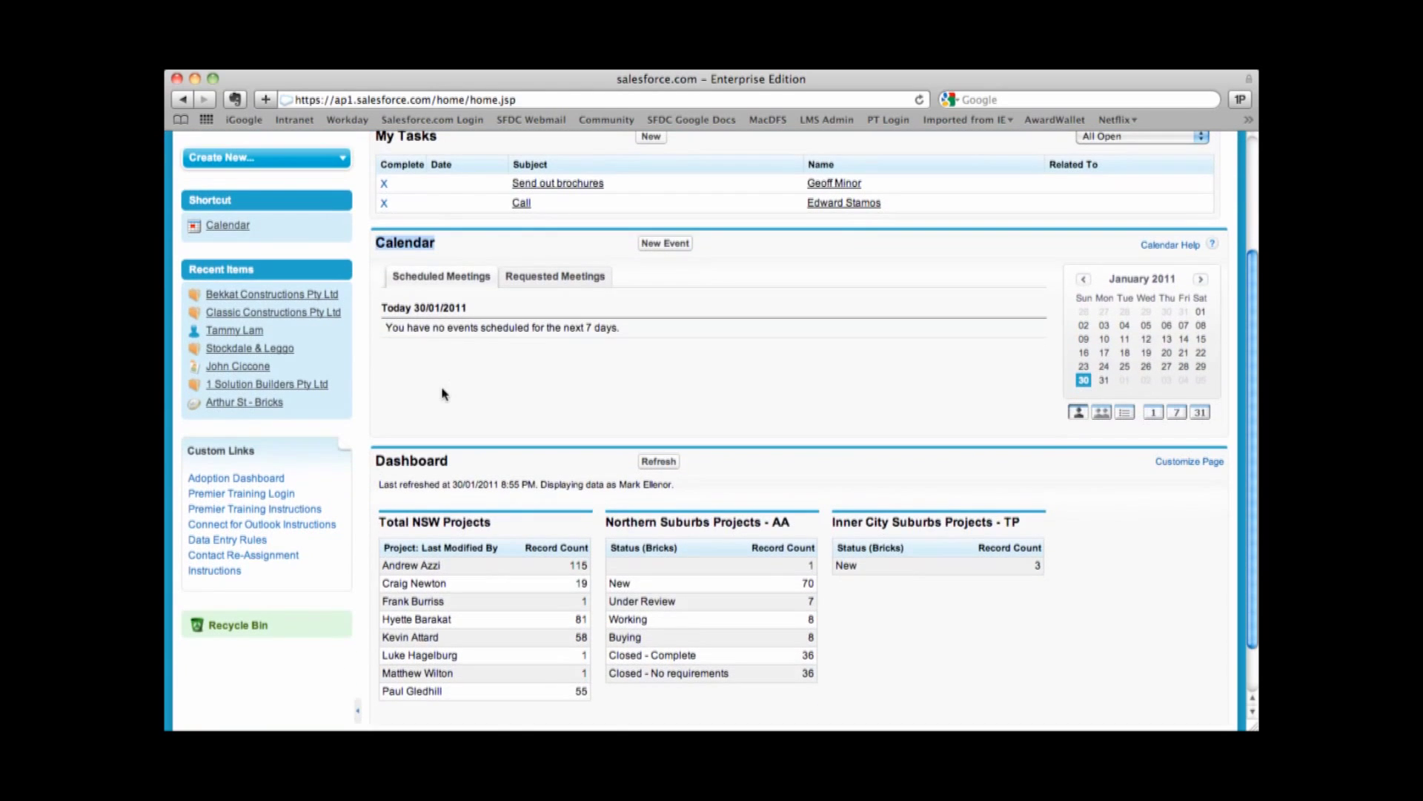
pyautogui.doubleClick(404, 467)
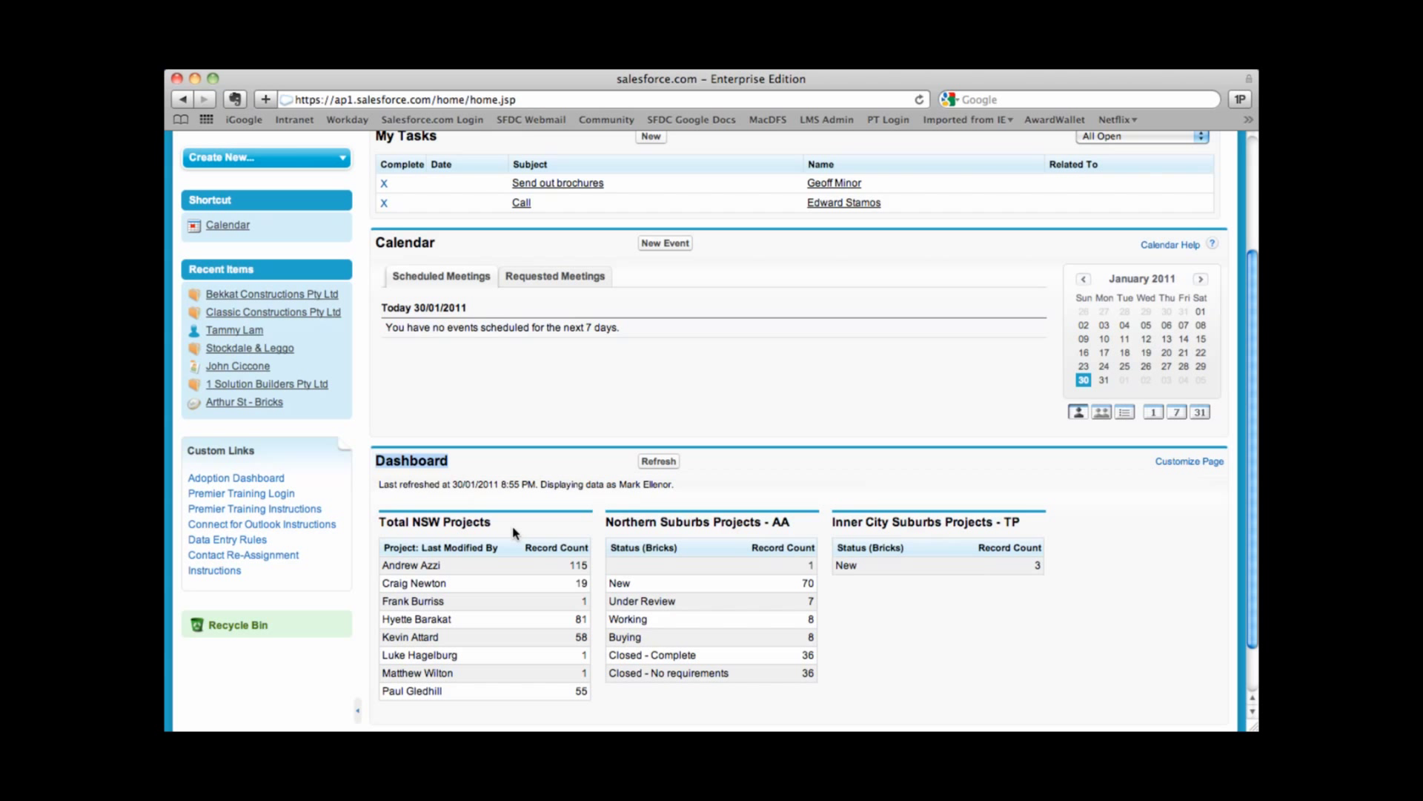
pyautogui.scroll(5, 514, 531)
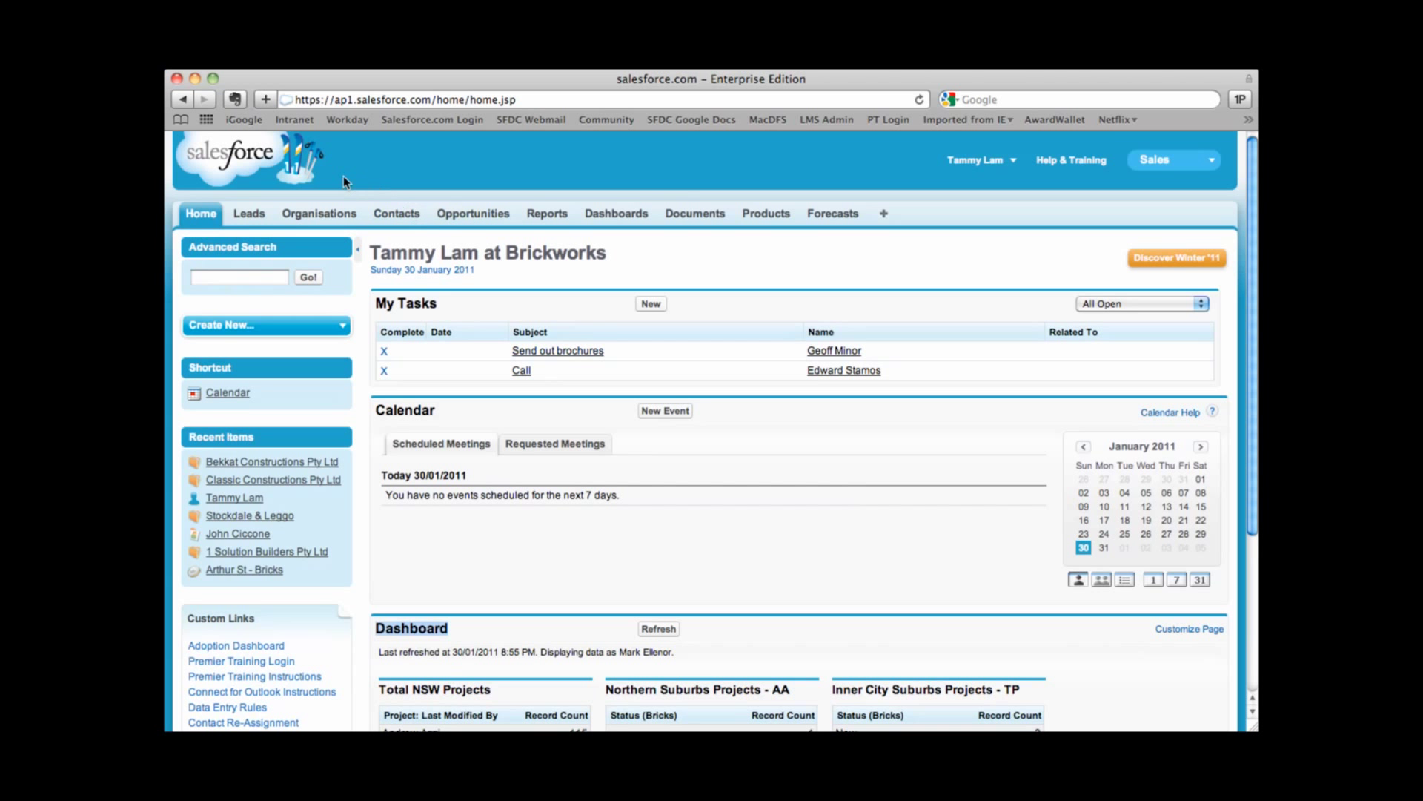
# Open the Organisations tab, browse its list views without changing them, and find Recent Organisations
pyautogui.click(317, 215)
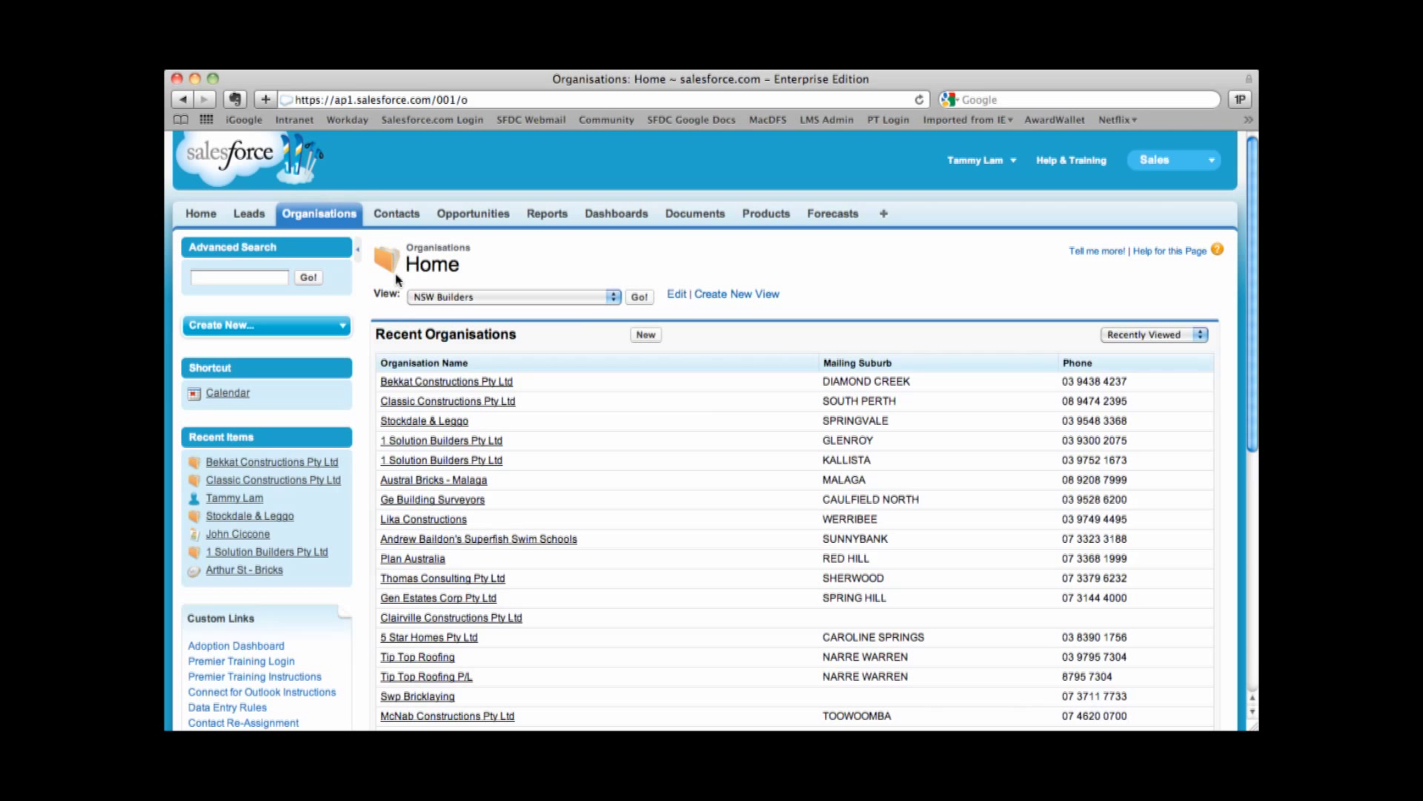
pyautogui.scroll(-2, 398, 279)
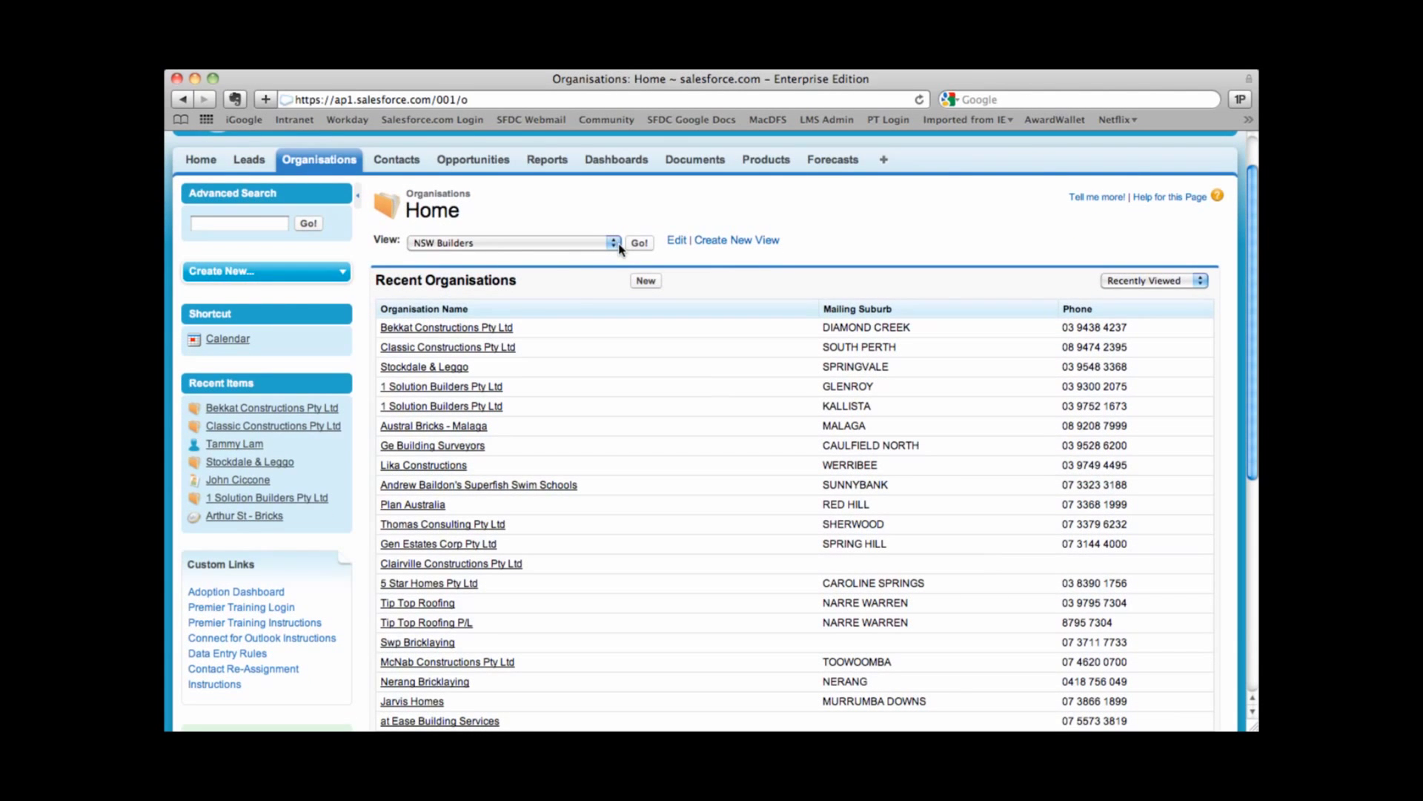
pyautogui.click(620, 249)
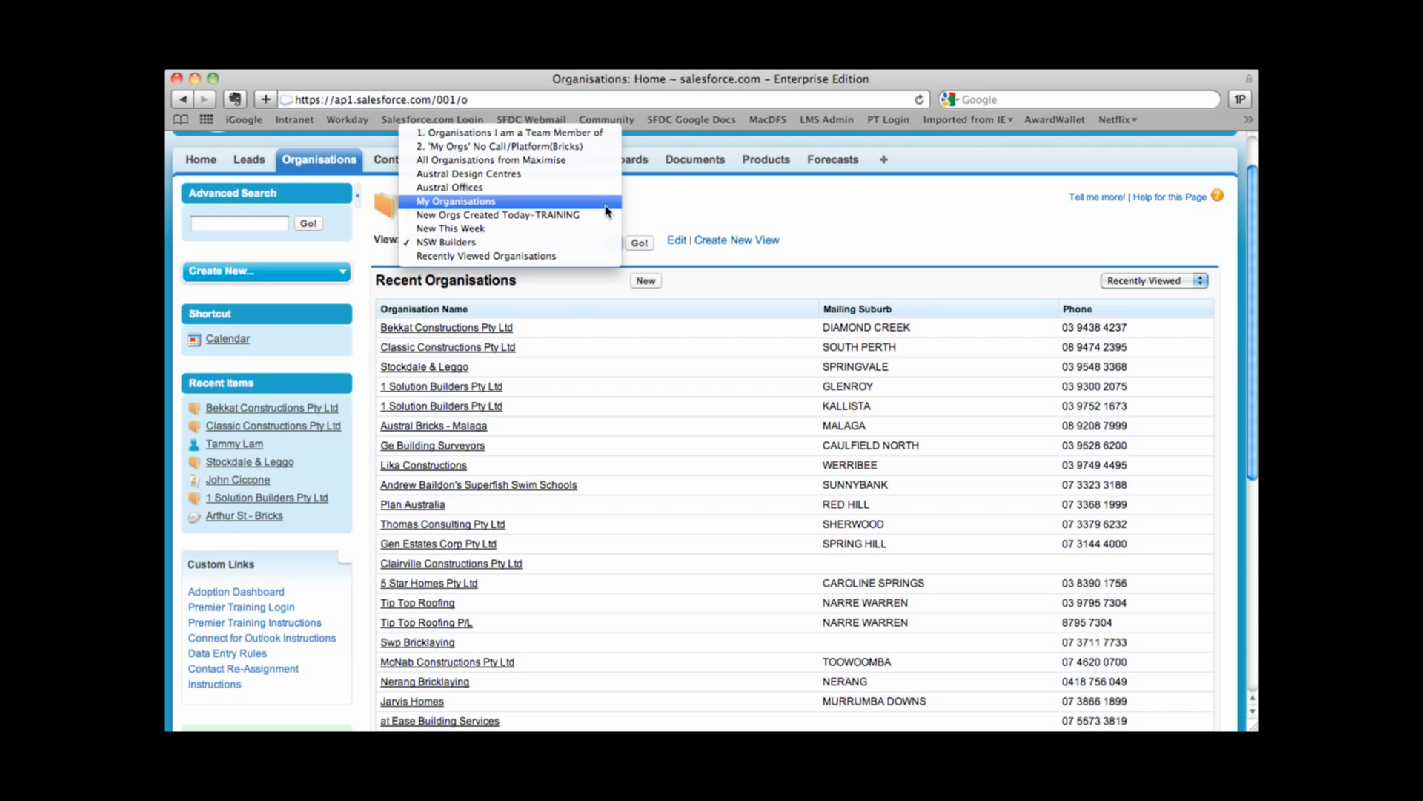
pyautogui.click(667, 210)
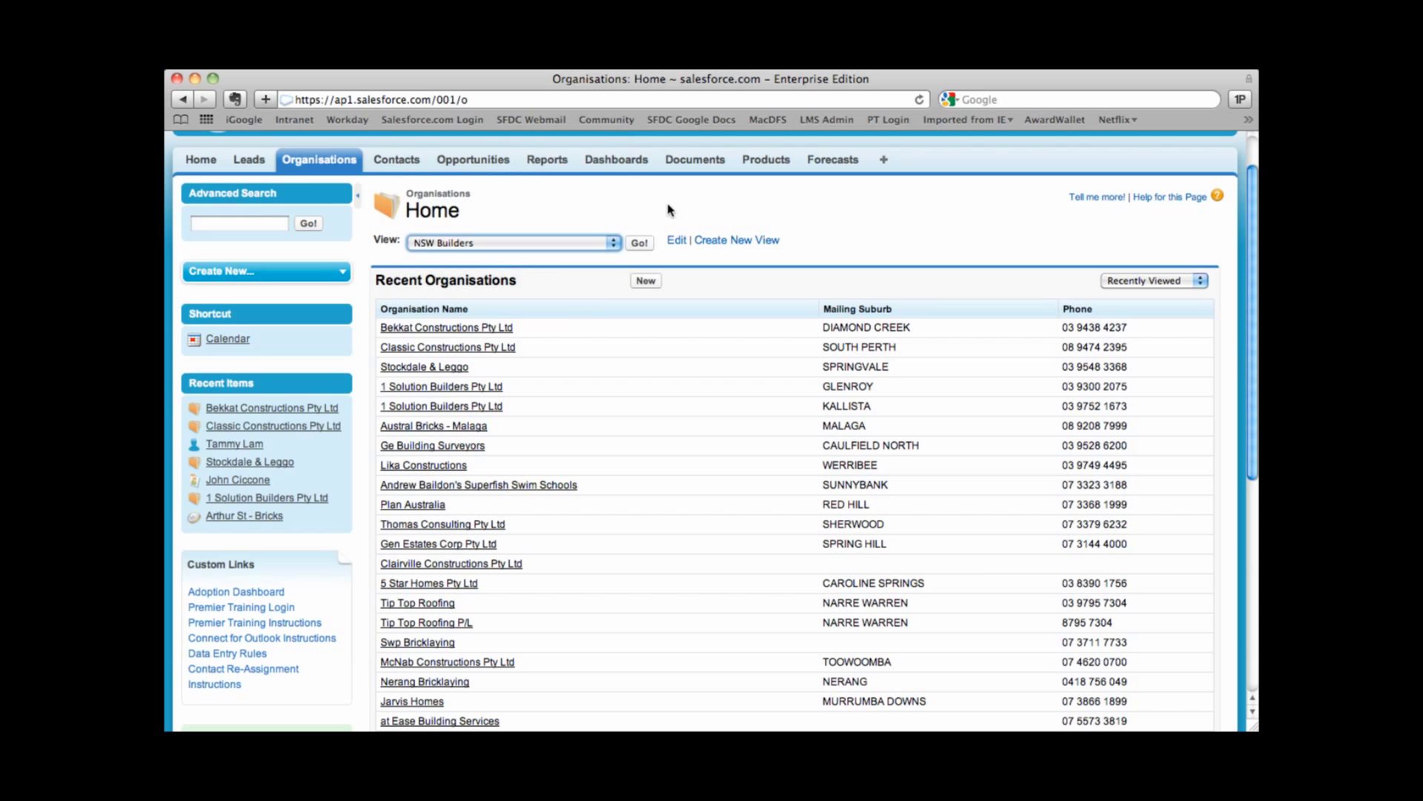
pyautogui.doubleClick(390, 285)
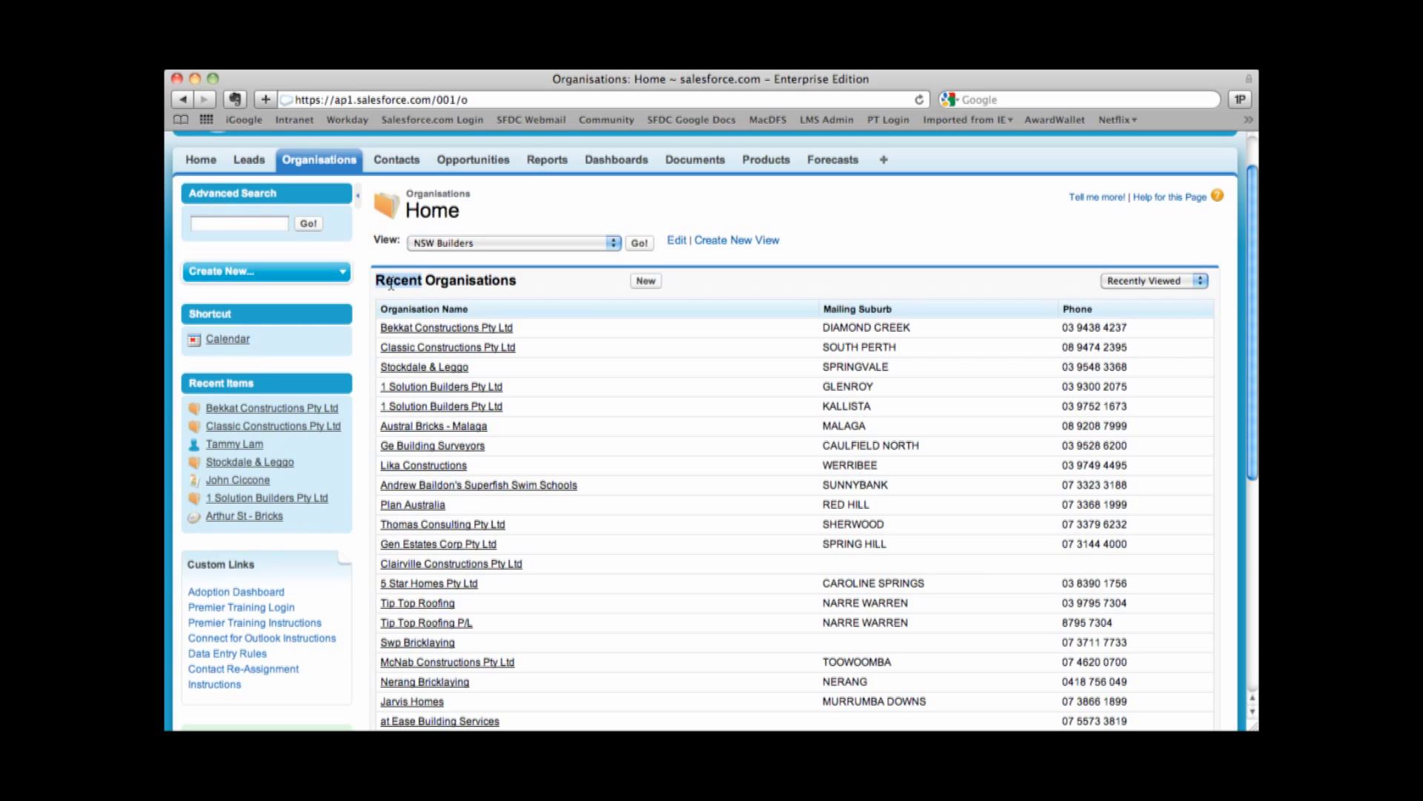
# Open Bekkat Constructions Pty Ltd from Recent Organisations and look over its owner and details
pyautogui.click(422, 328)
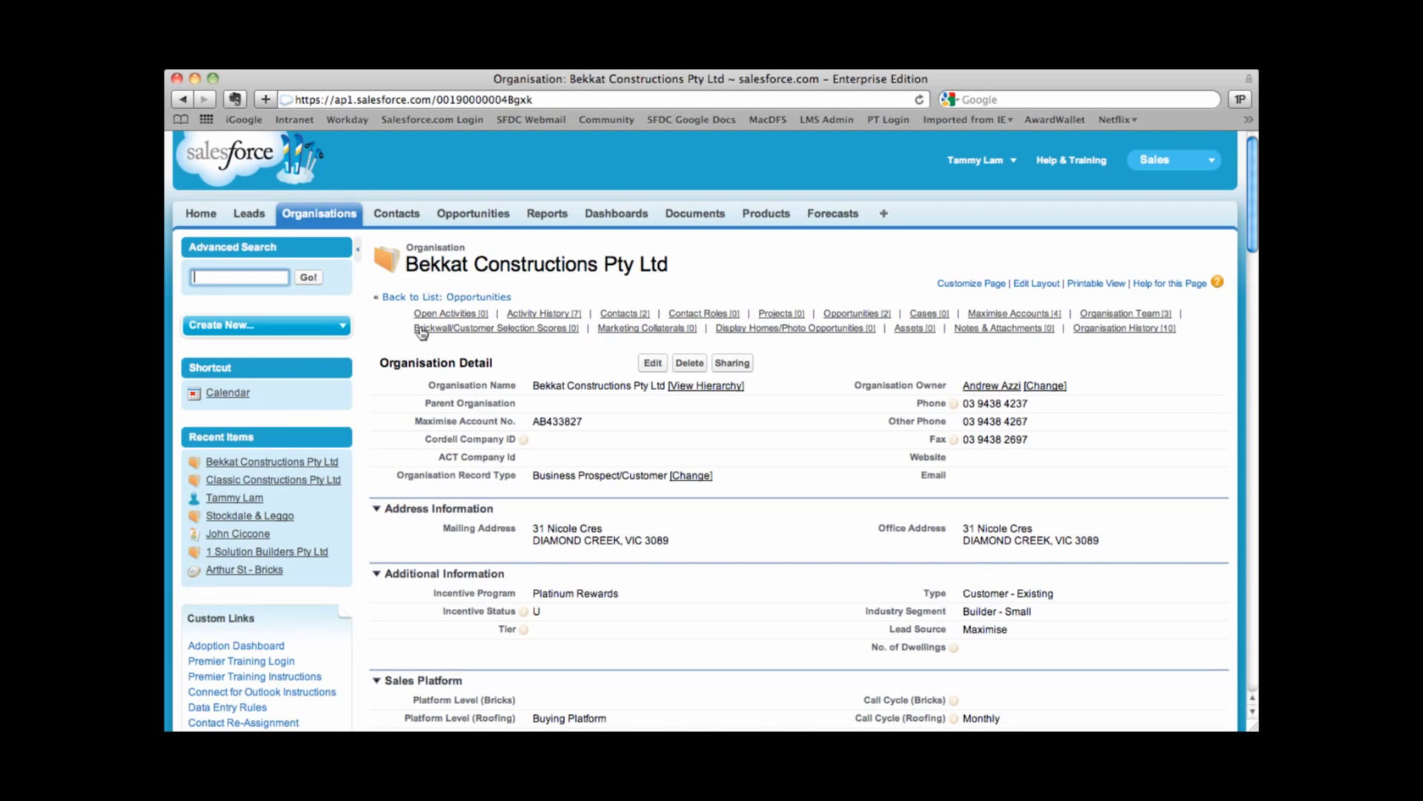
pyautogui.scroll(-3, 422, 335)
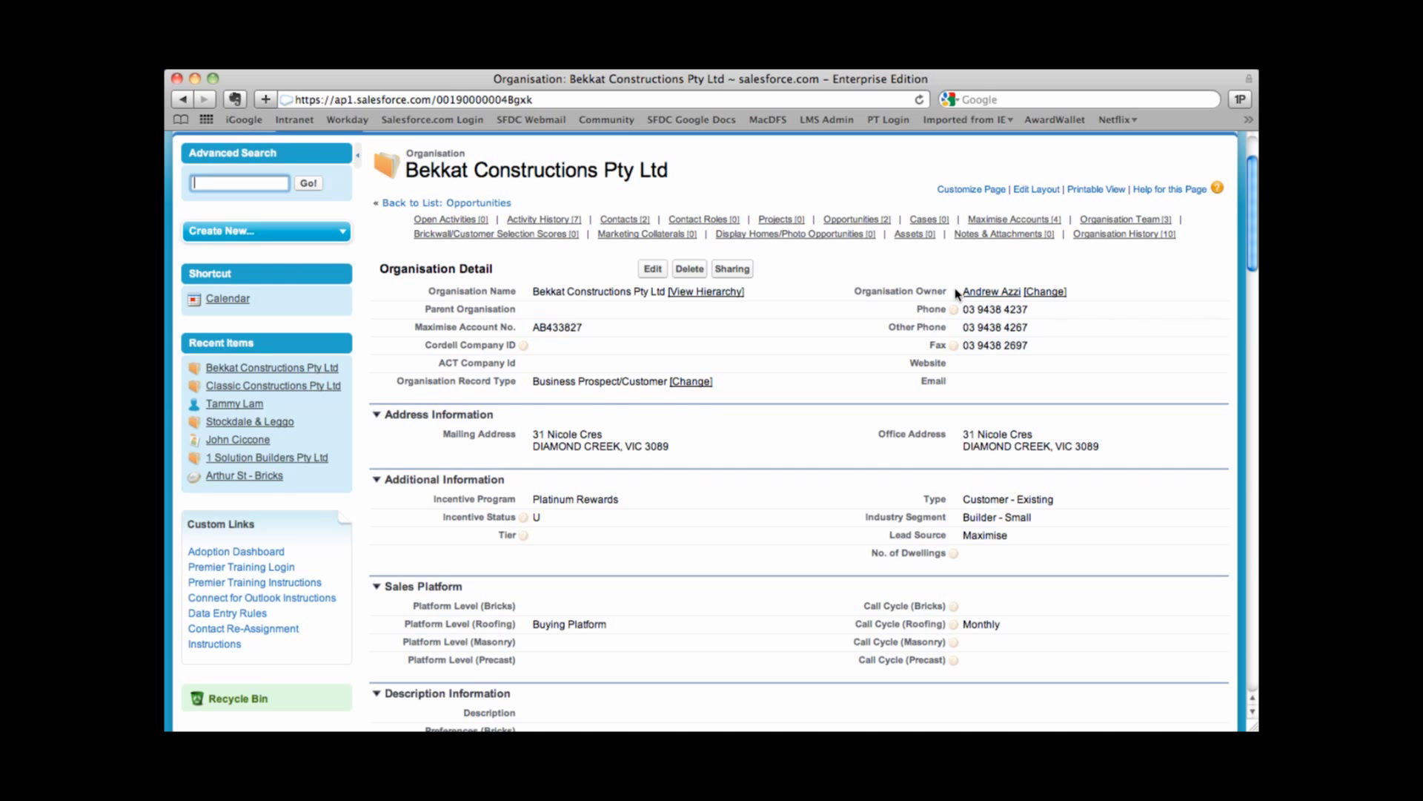
pyautogui.moveTo(961, 292)
pyautogui.mouseDown()
pyautogui.moveTo(1026, 293)
pyautogui.moveTo(973, 268)
pyautogui.mouseUp()
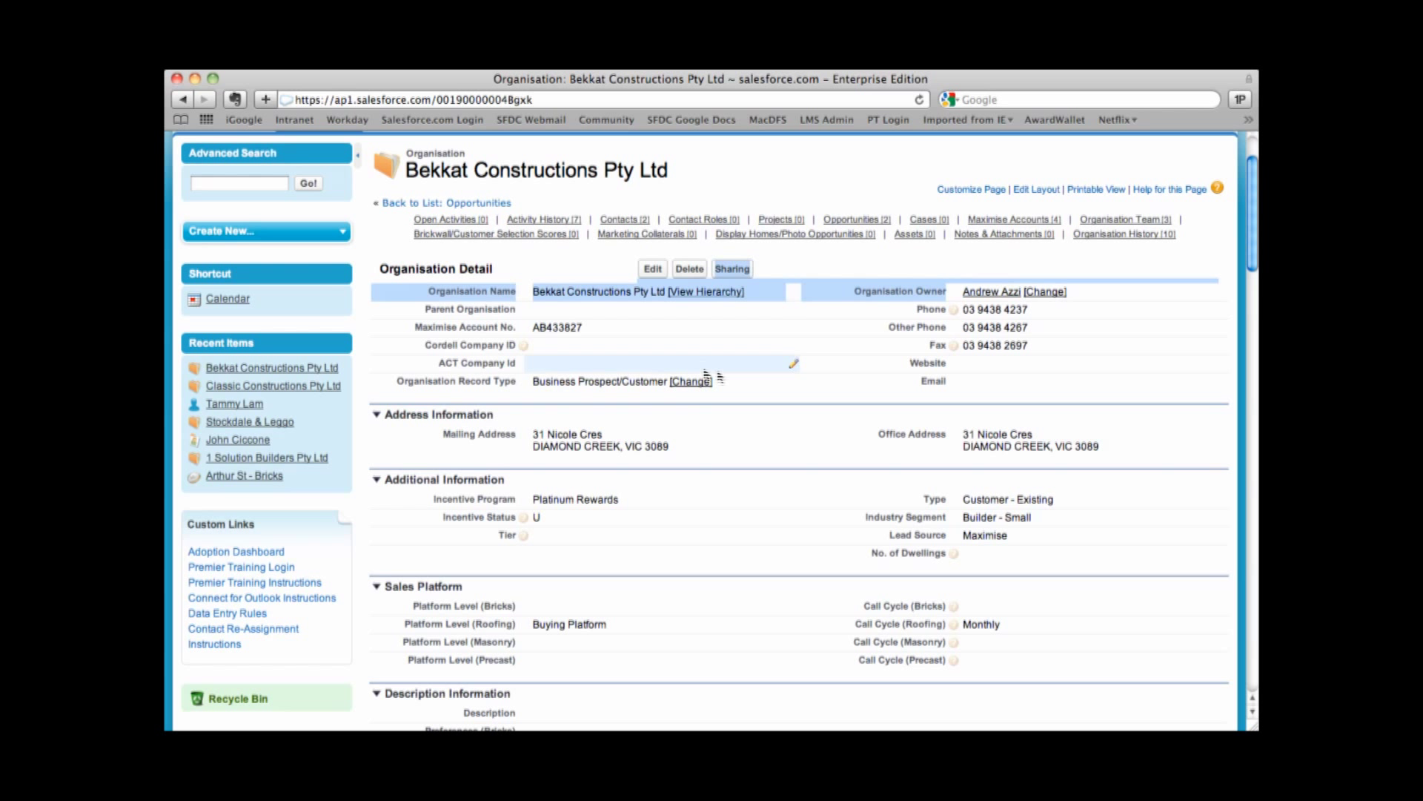
pyautogui.click(779, 402)
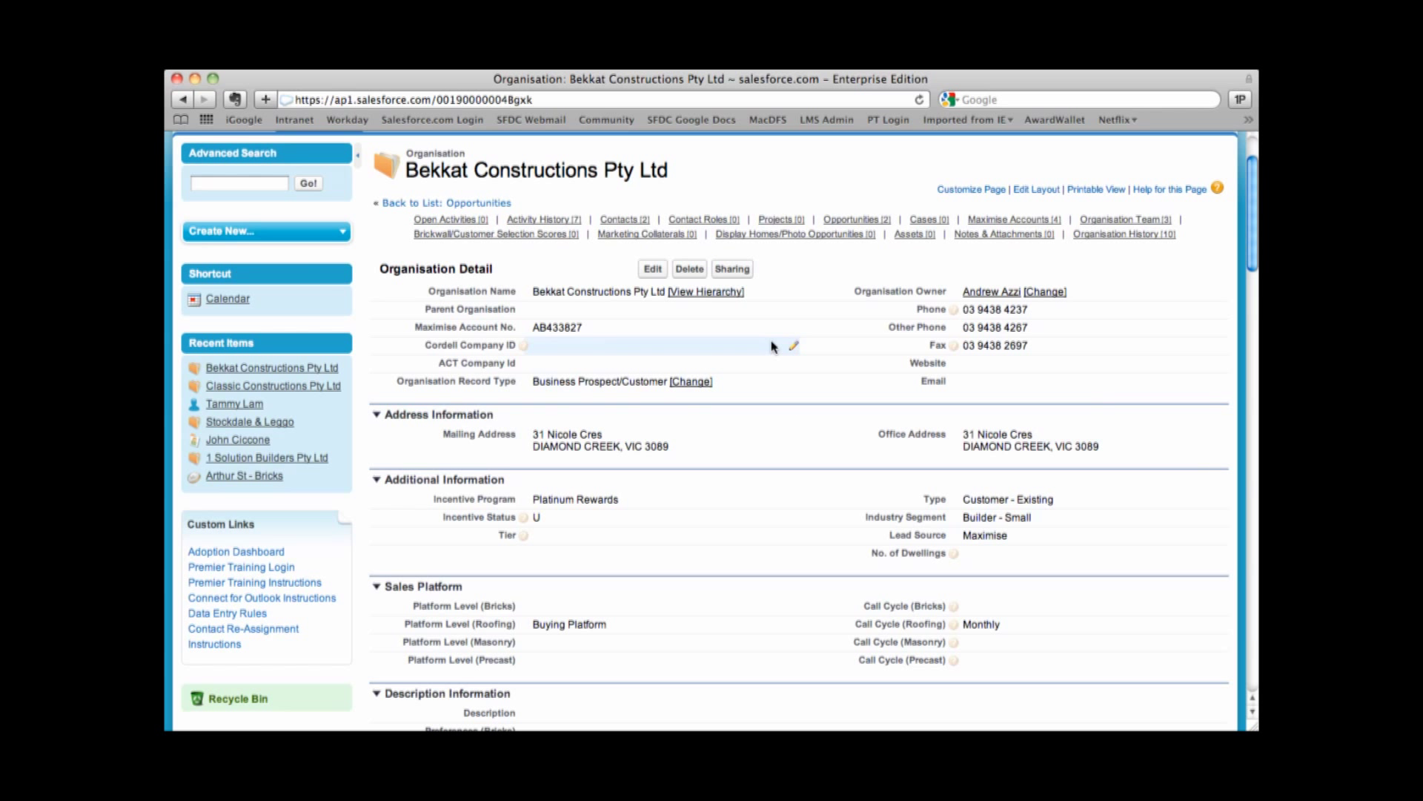
pyautogui.doubleClick(1070, 371)
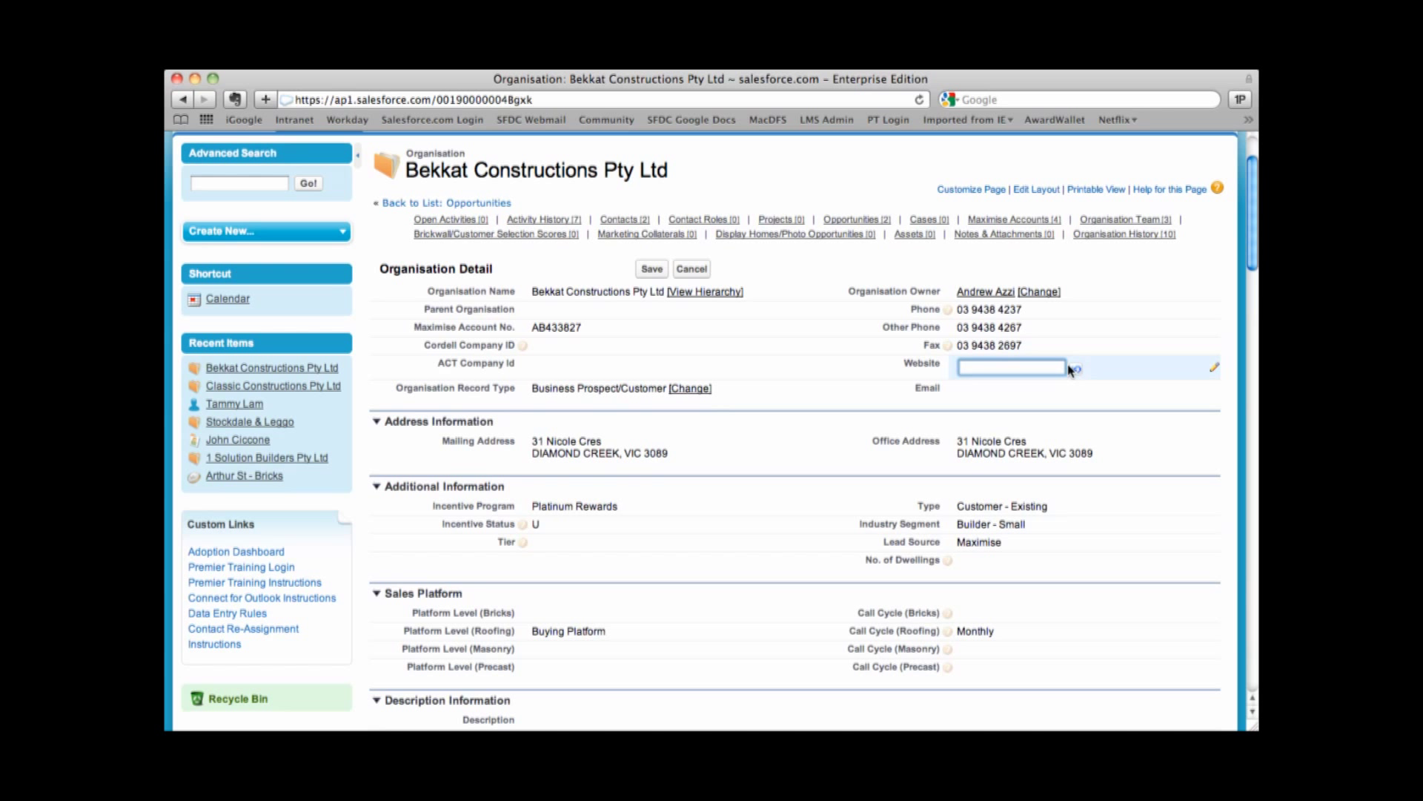
pyautogui.write('www.b')
pyautogui.press('BackSpace')
pyautogui.write('.b')
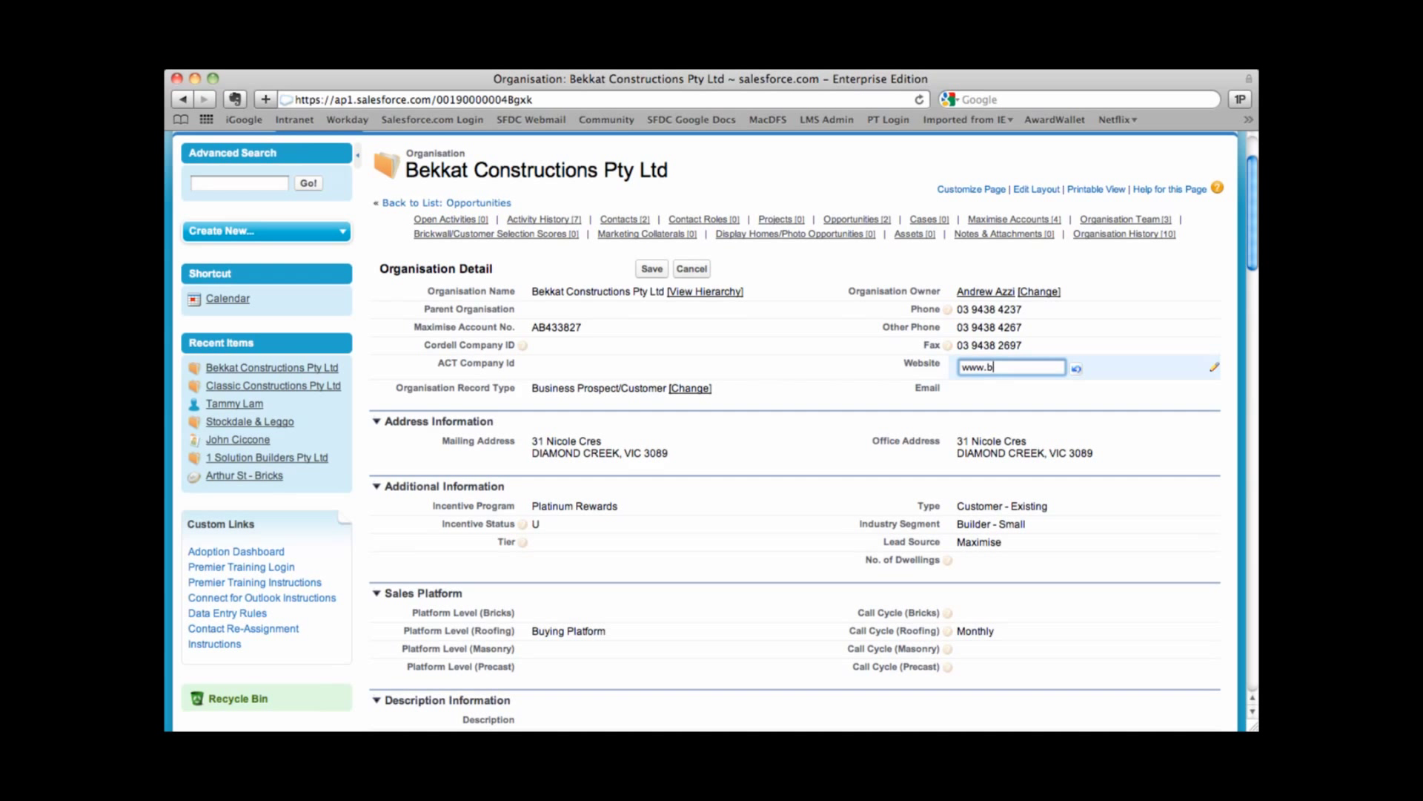
pyautogui.write('ekkat.com.au')
pyautogui.click(649, 270)
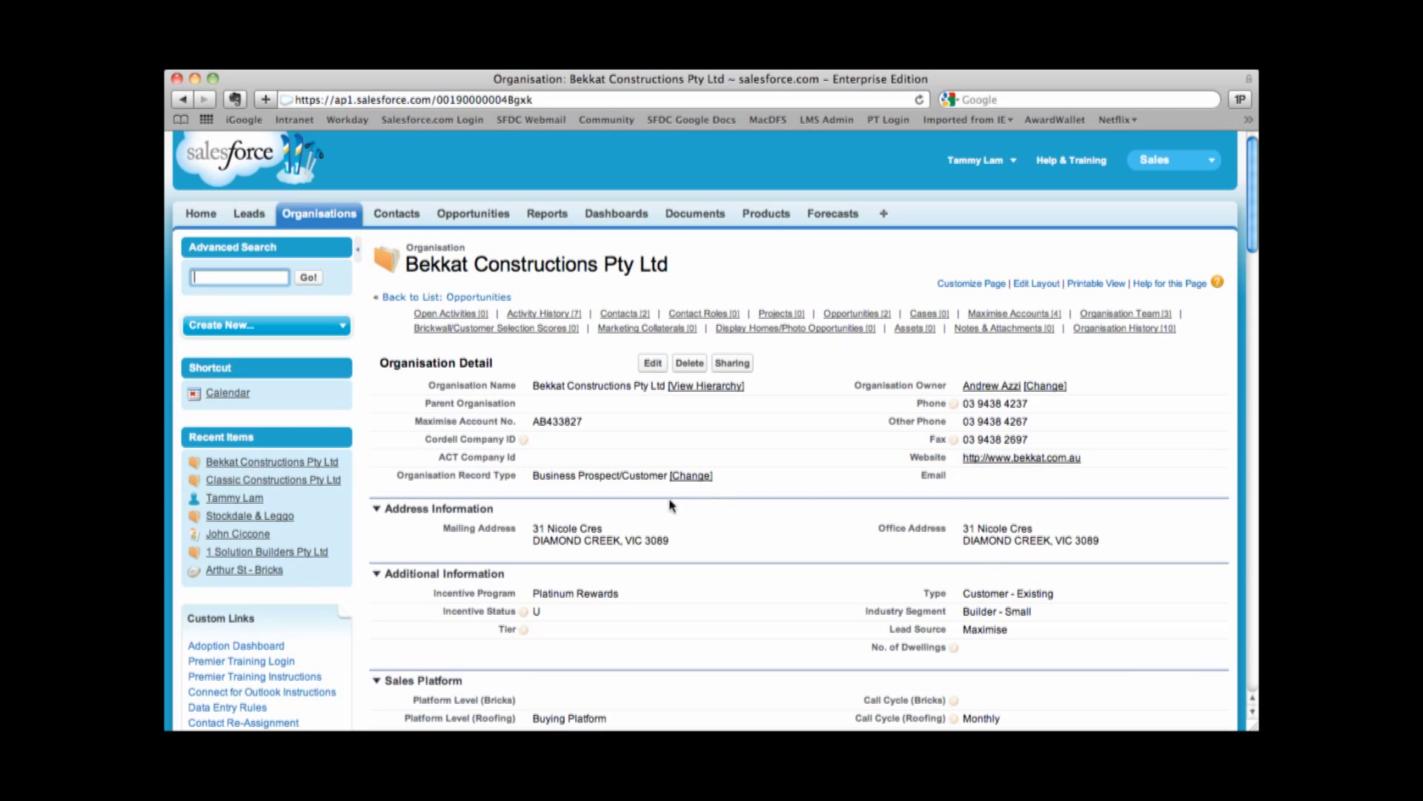
pyautogui.scroll(-5, 671, 506)
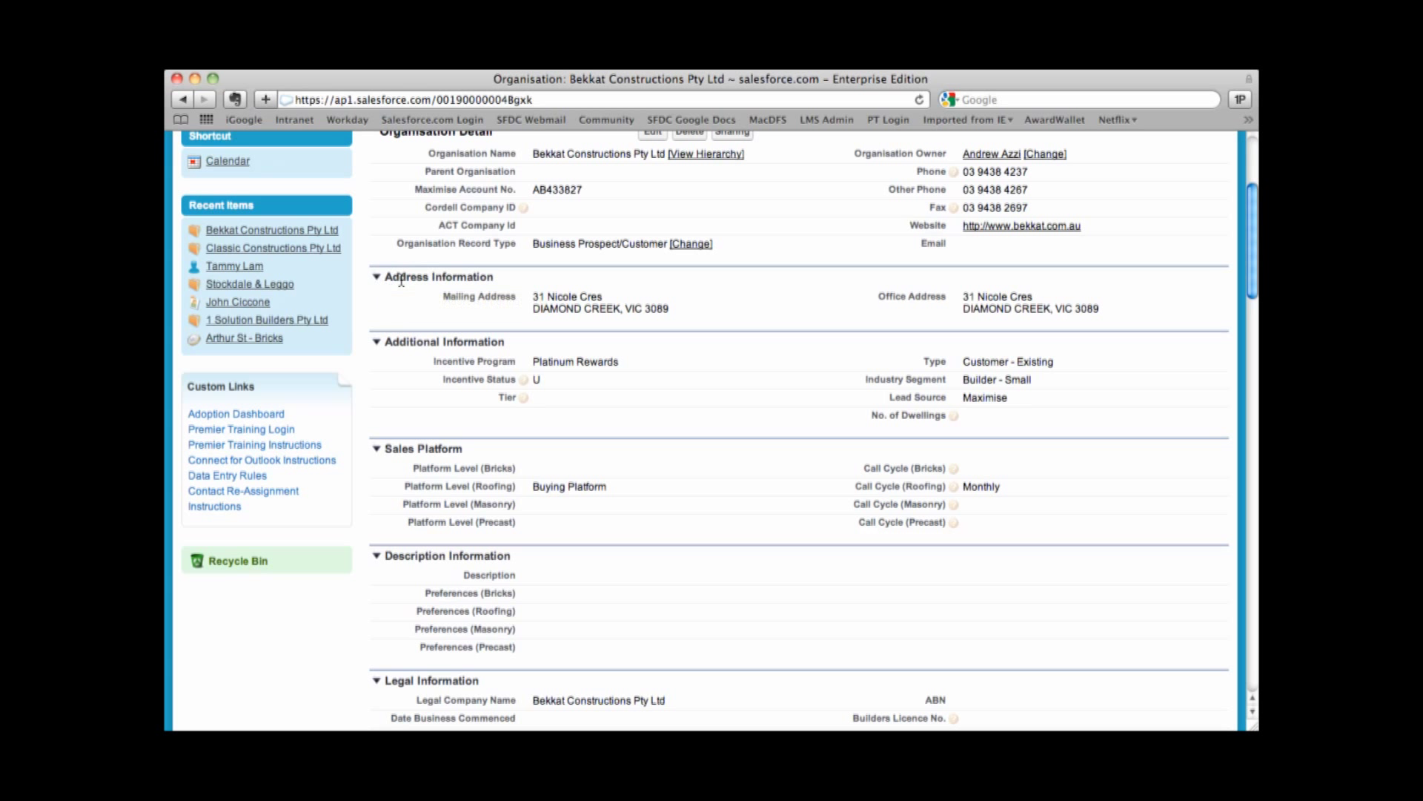
pyautogui.doubleClick(401, 281)
pyautogui.doubleClick(406, 344)
pyautogui.doubleClick(401, 447)
pyautogui.scroll(-1, 399, 449)
pyautogui.scroll(-3, 399, 449)
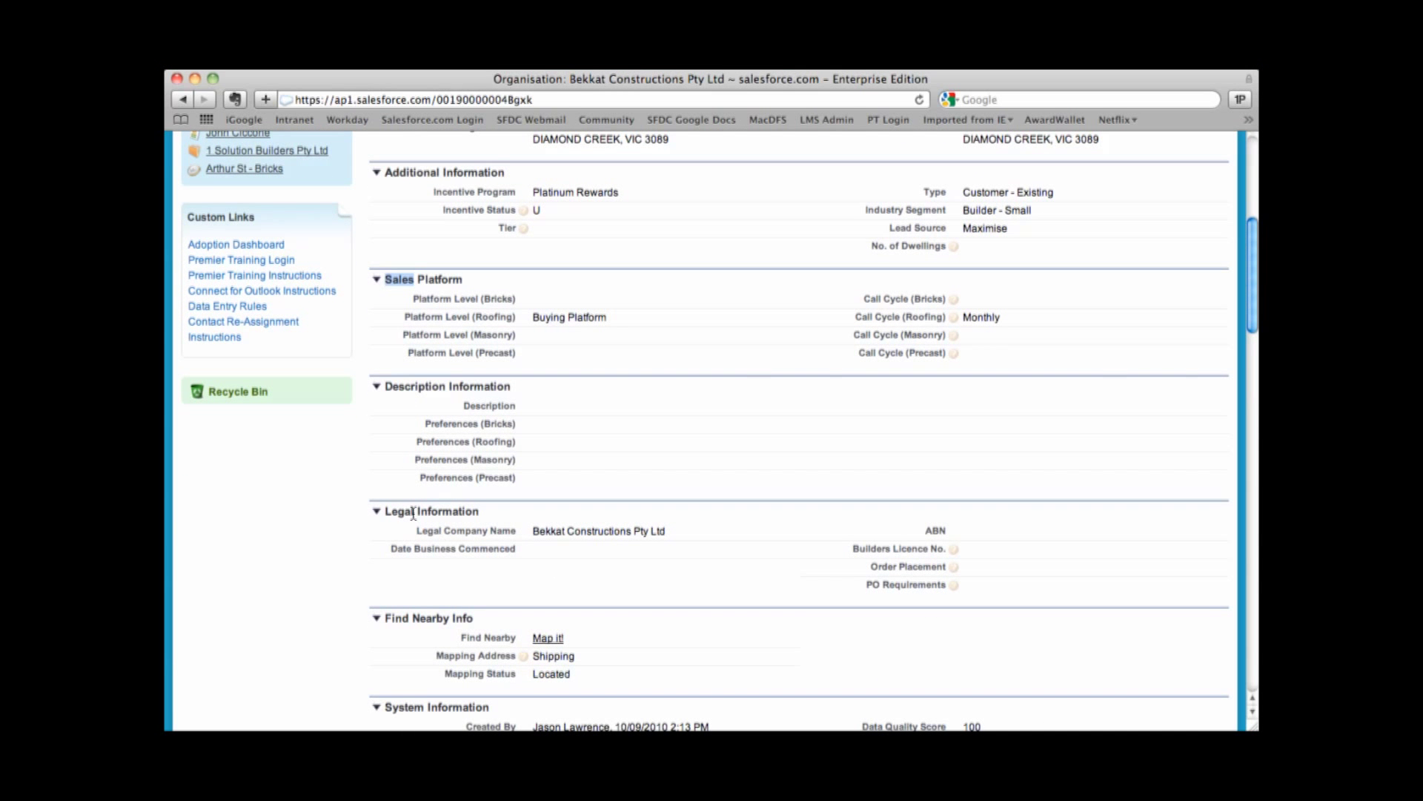
pyautogui.click(377, 388)
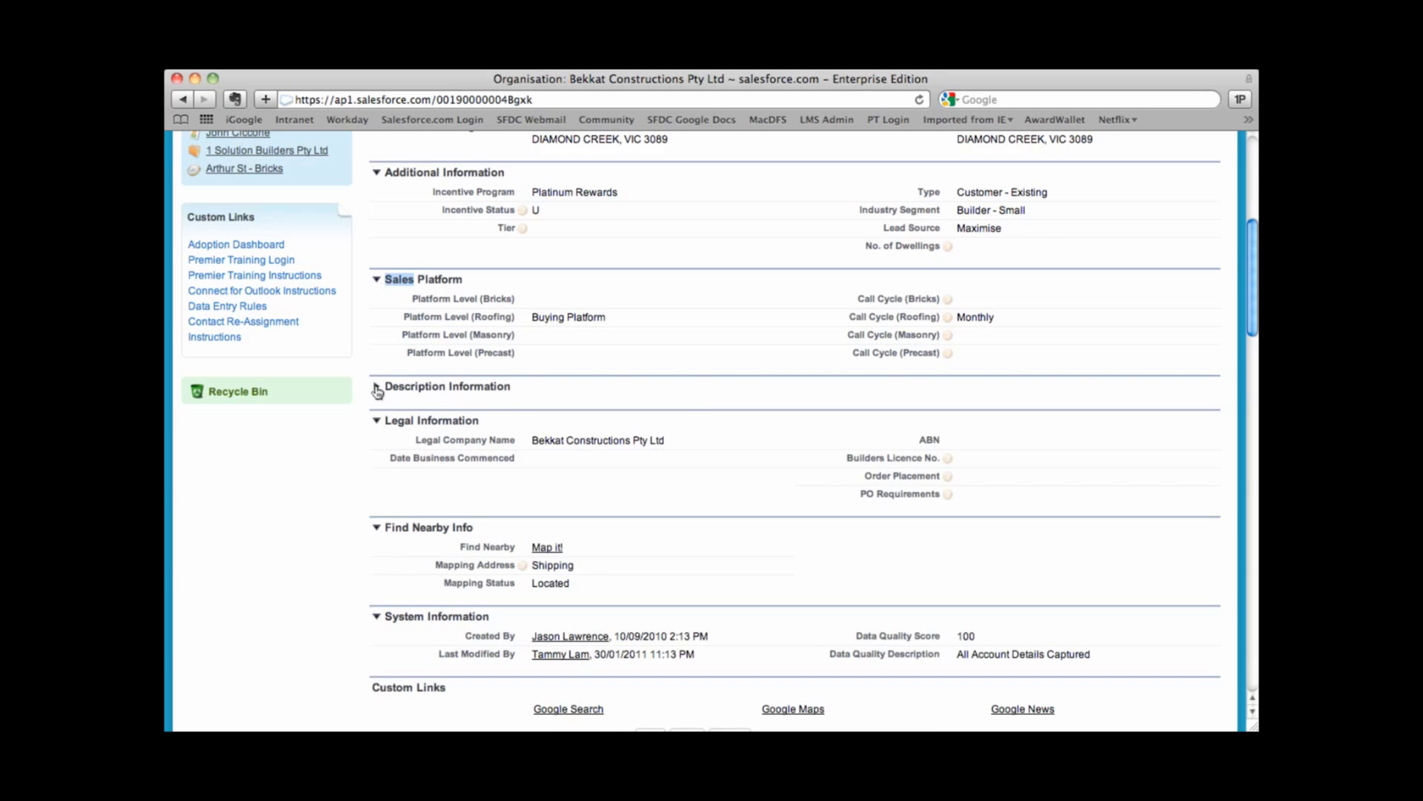
pyautogui.click(377, 280)
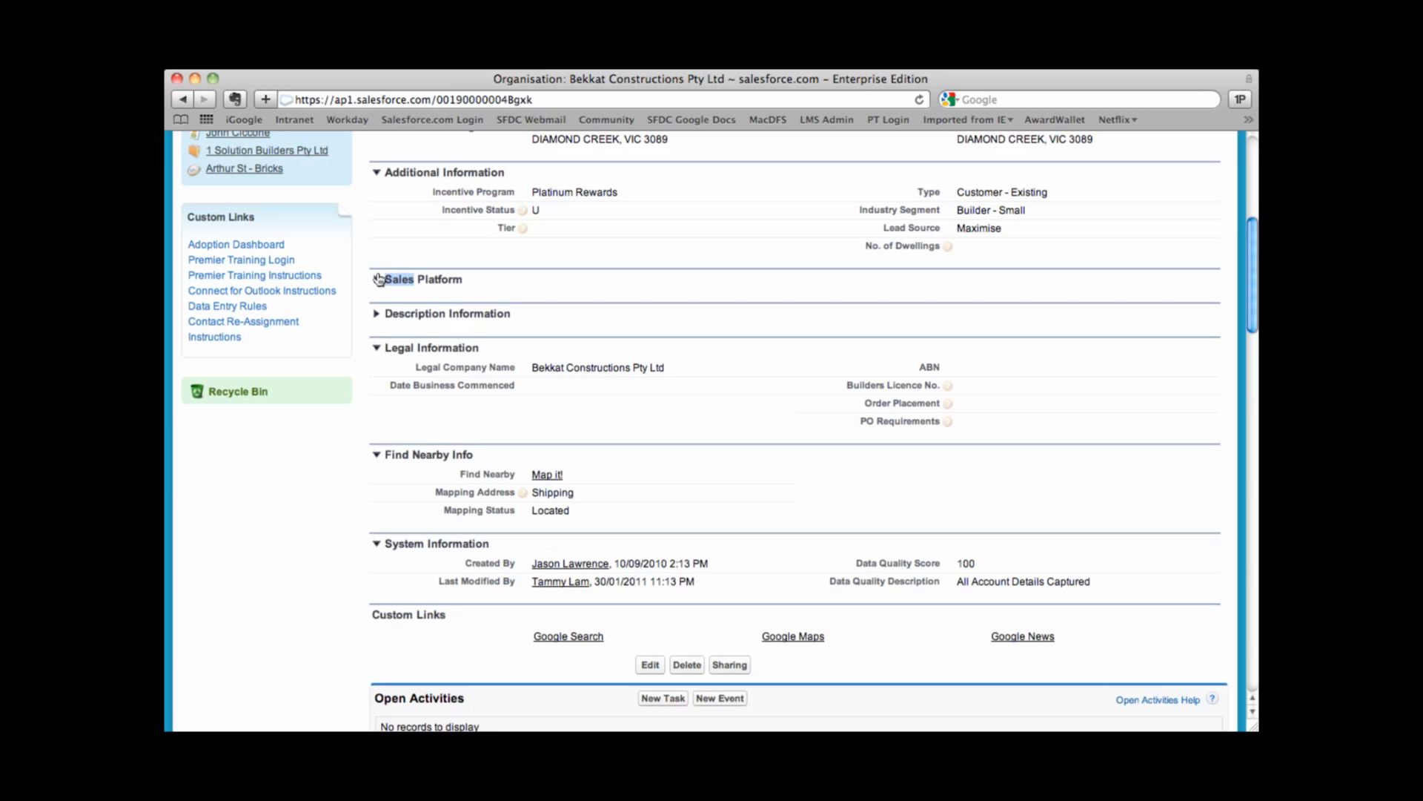
pyautogui.click(377, 175)
pyautogui.scroll(3, 375, 178)
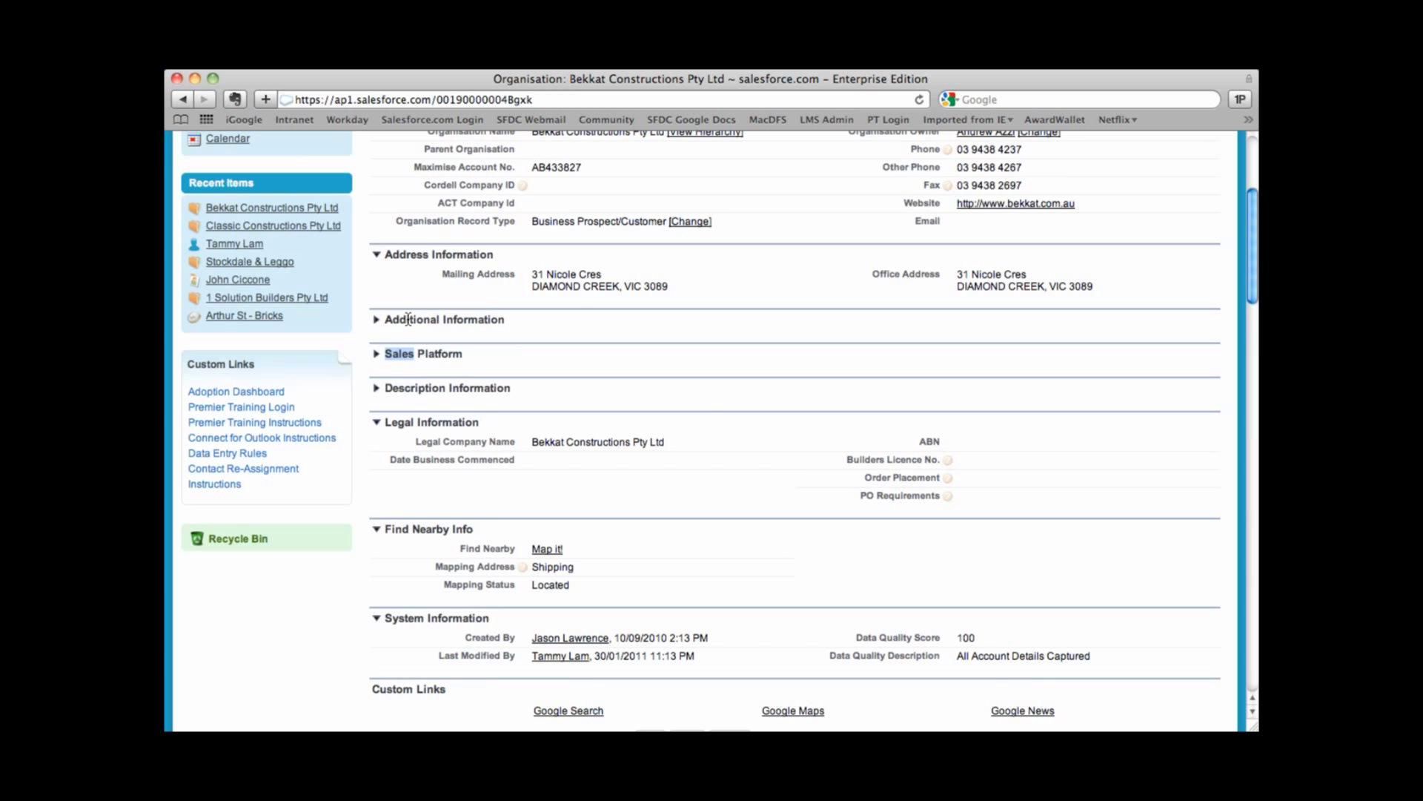
pyautogui.click(418, 355)
pyautogui.click(375, 320)
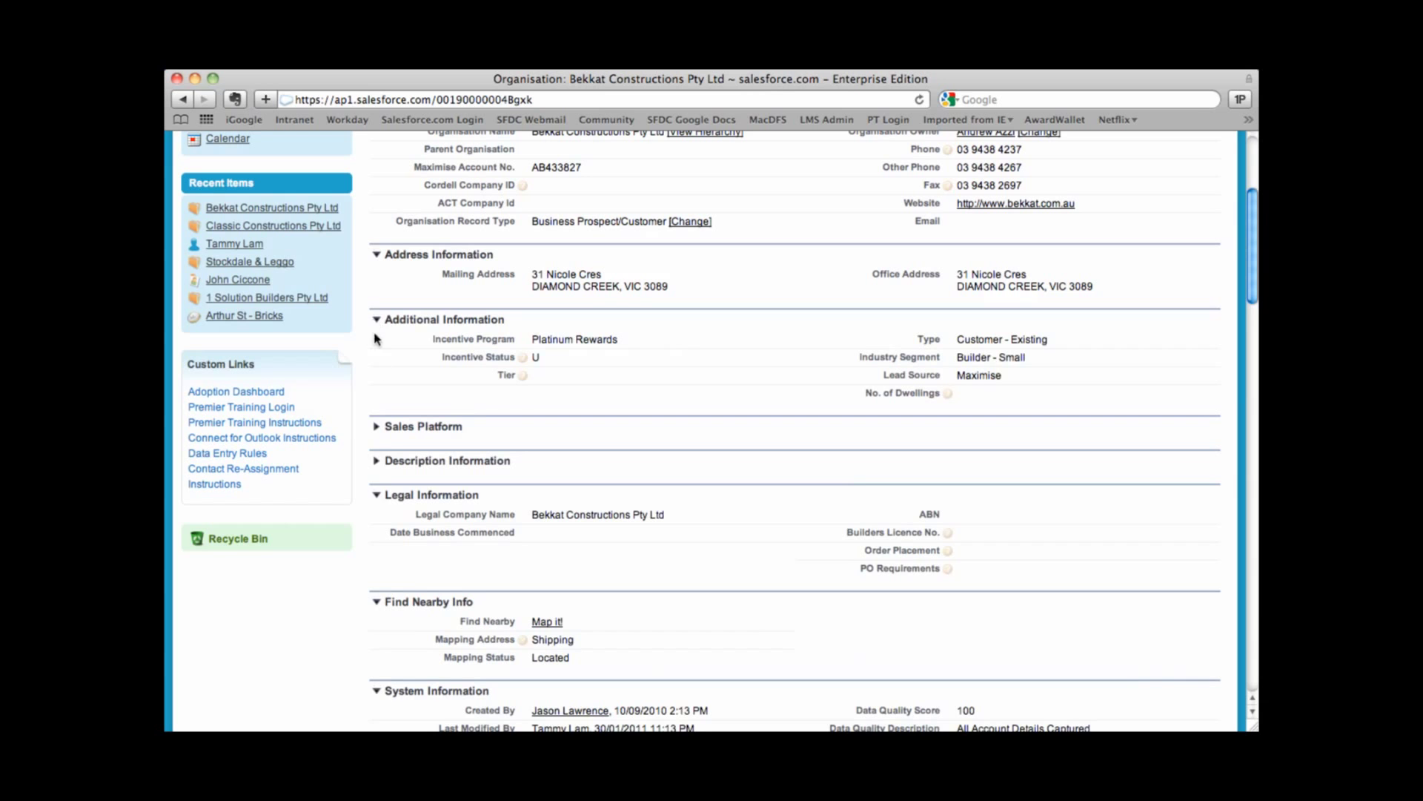
pyautogui.click(376, 427)
pyautogui.click(377, 534)
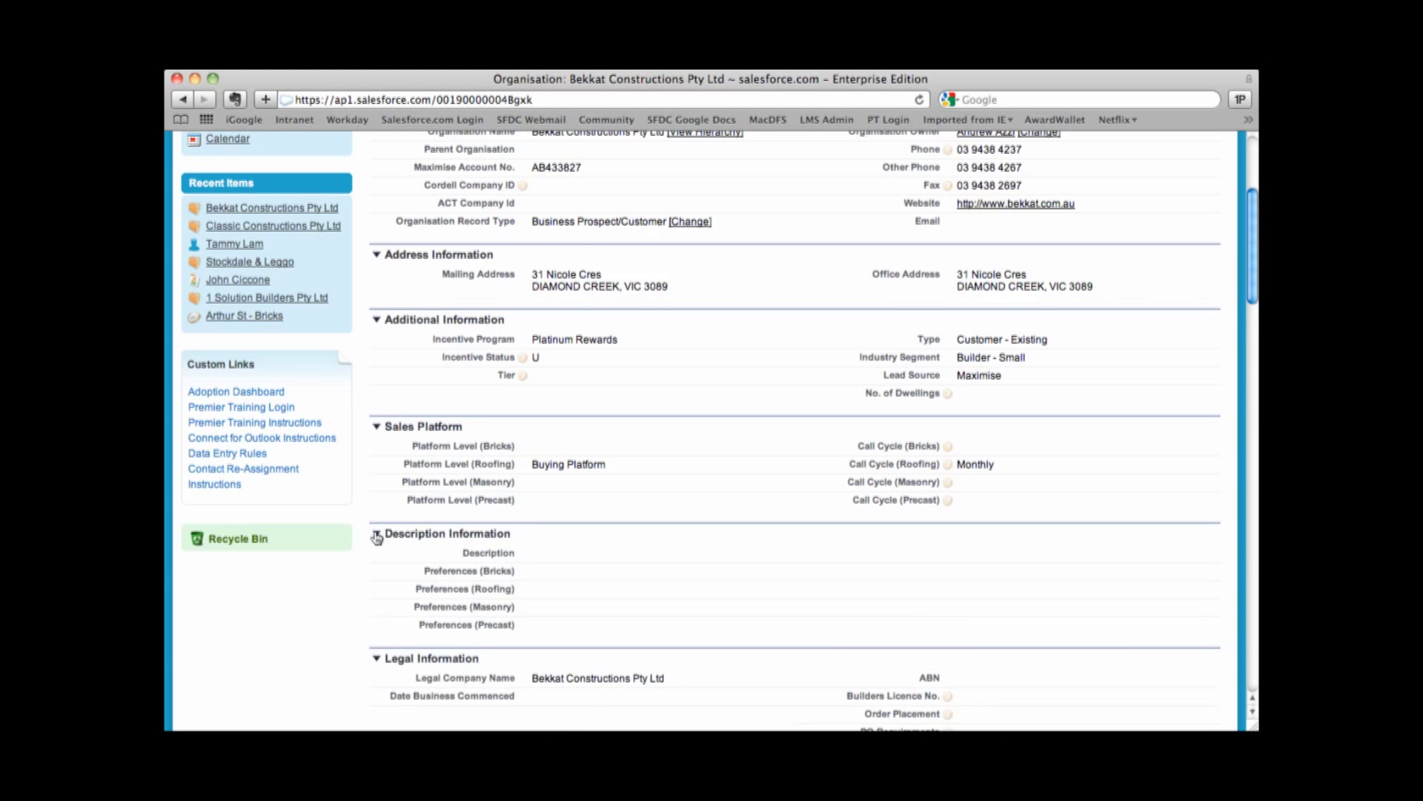
pyautogui.scroll(-5, 377, 537)
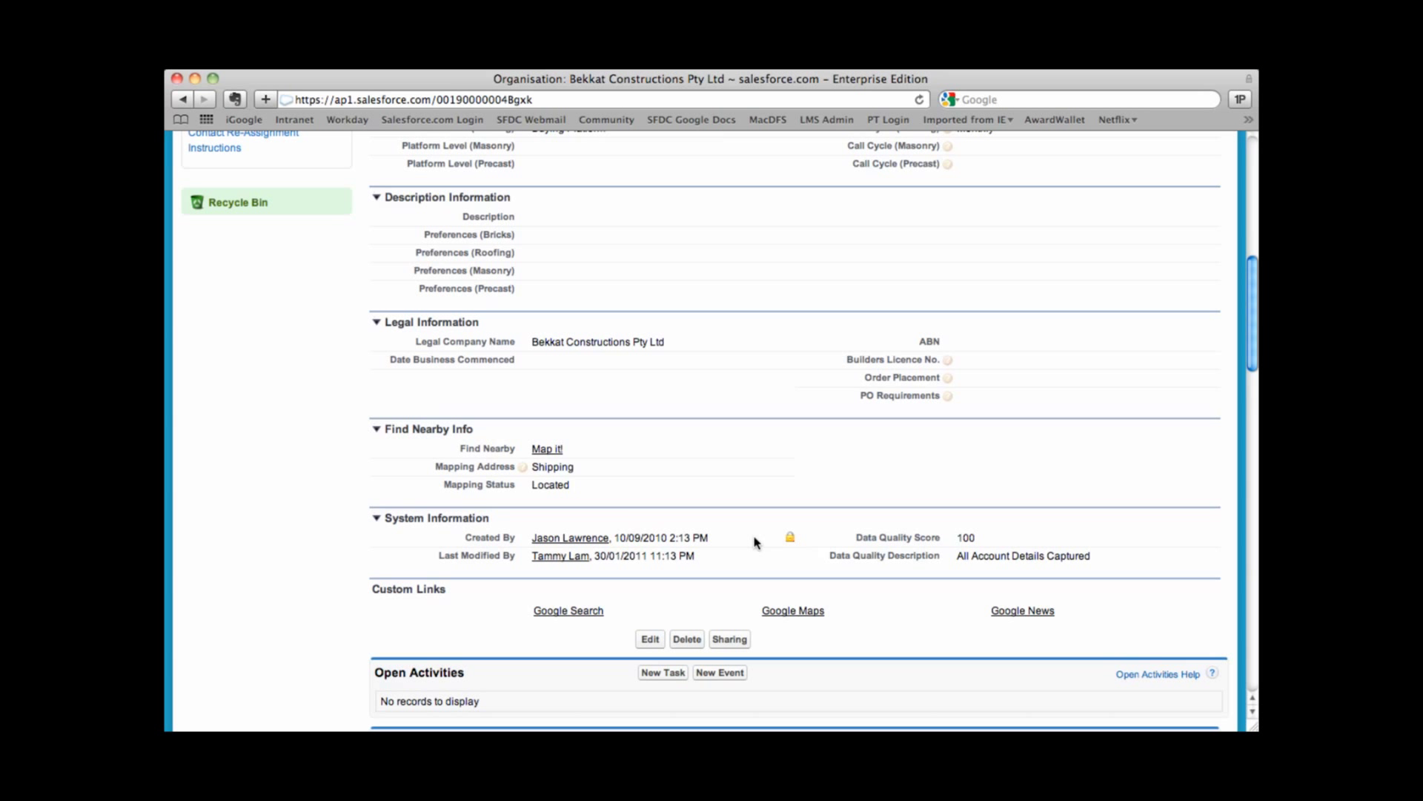
# Check the mailing address, then follow the Google Maps custom link in a new tab
pyautogui.scroll(-3, 756, 542)
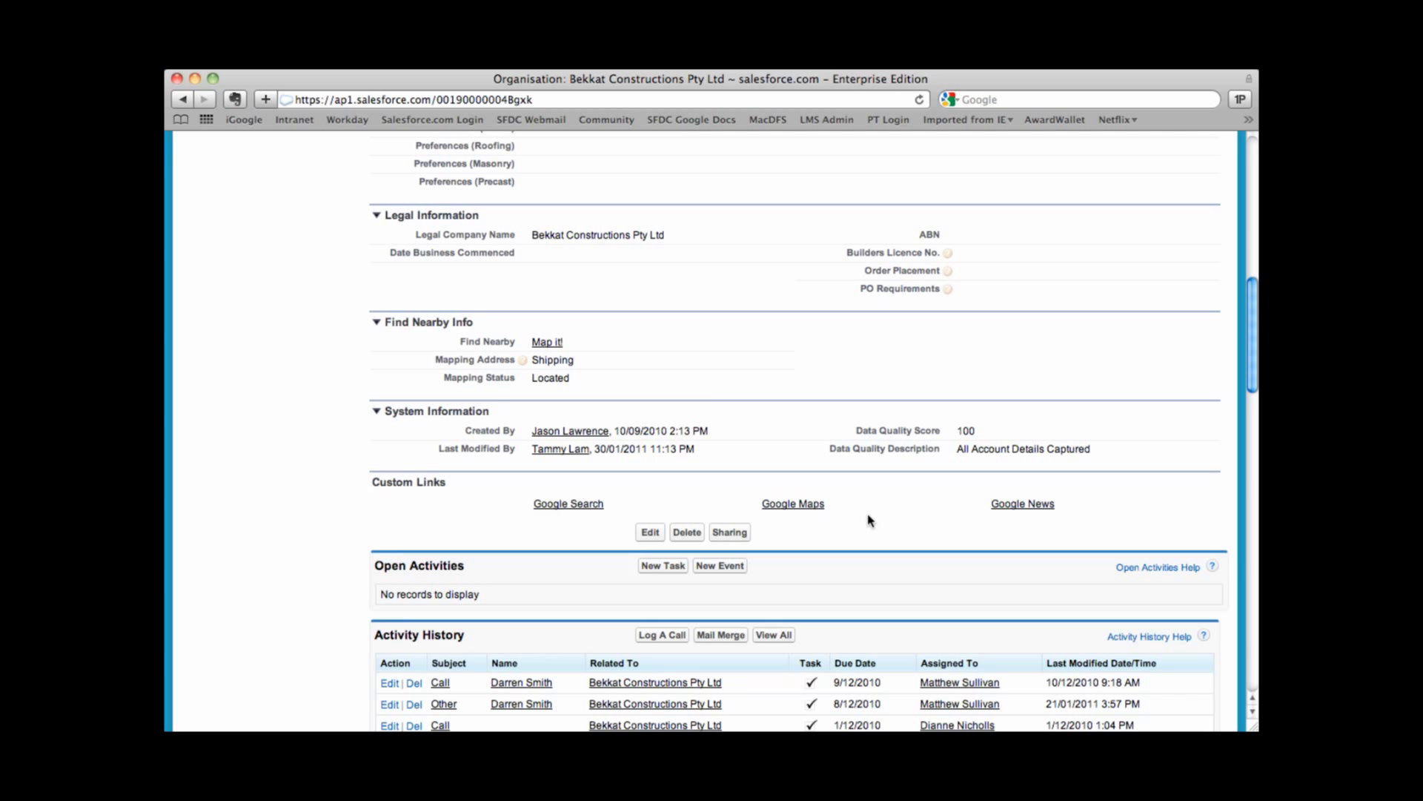
pyautogui.scroll(10, 870, 521)
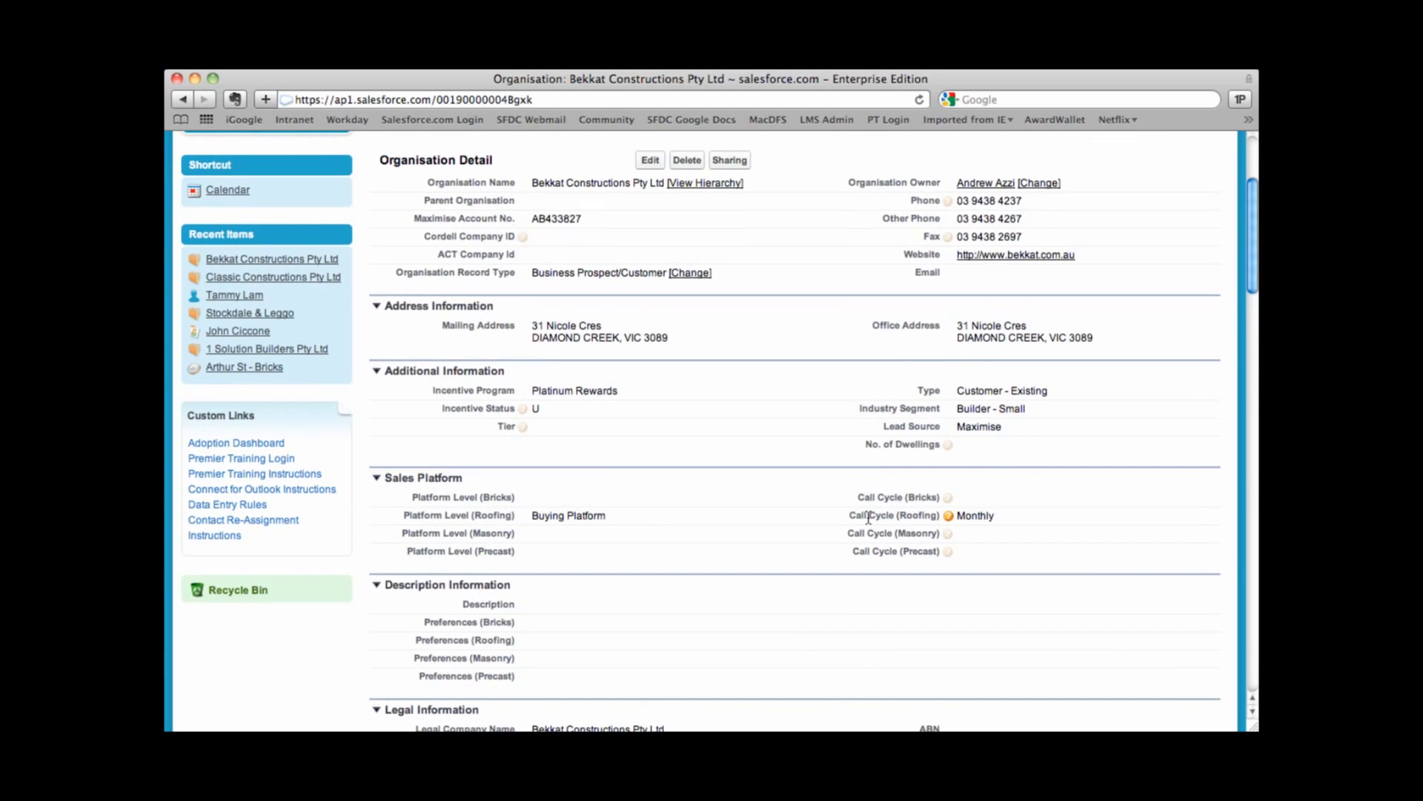
pyautogui.scroll(3, 869, 517)
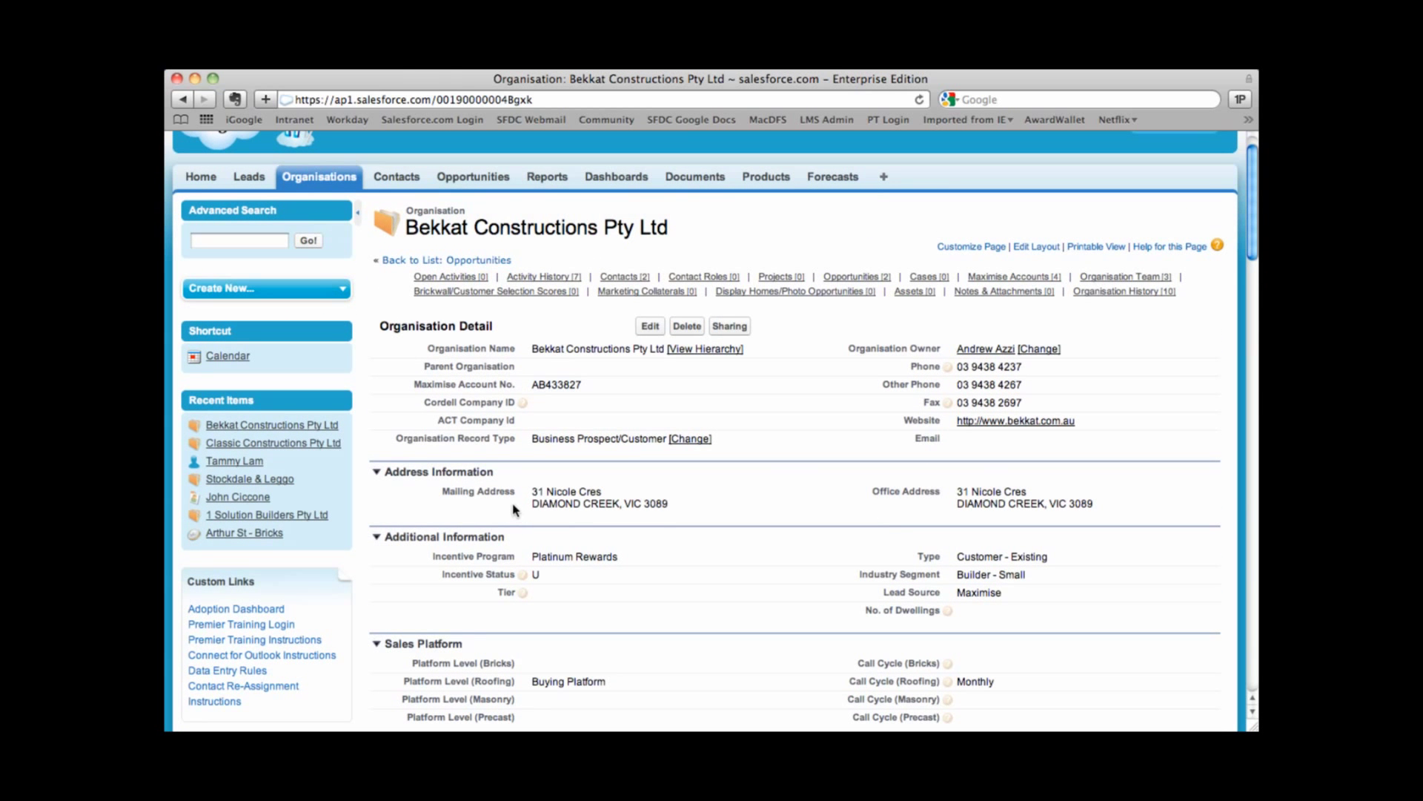
pyautogui.doubleClick(488, 492)
pyautogui.scroll(-10, 697, 535)
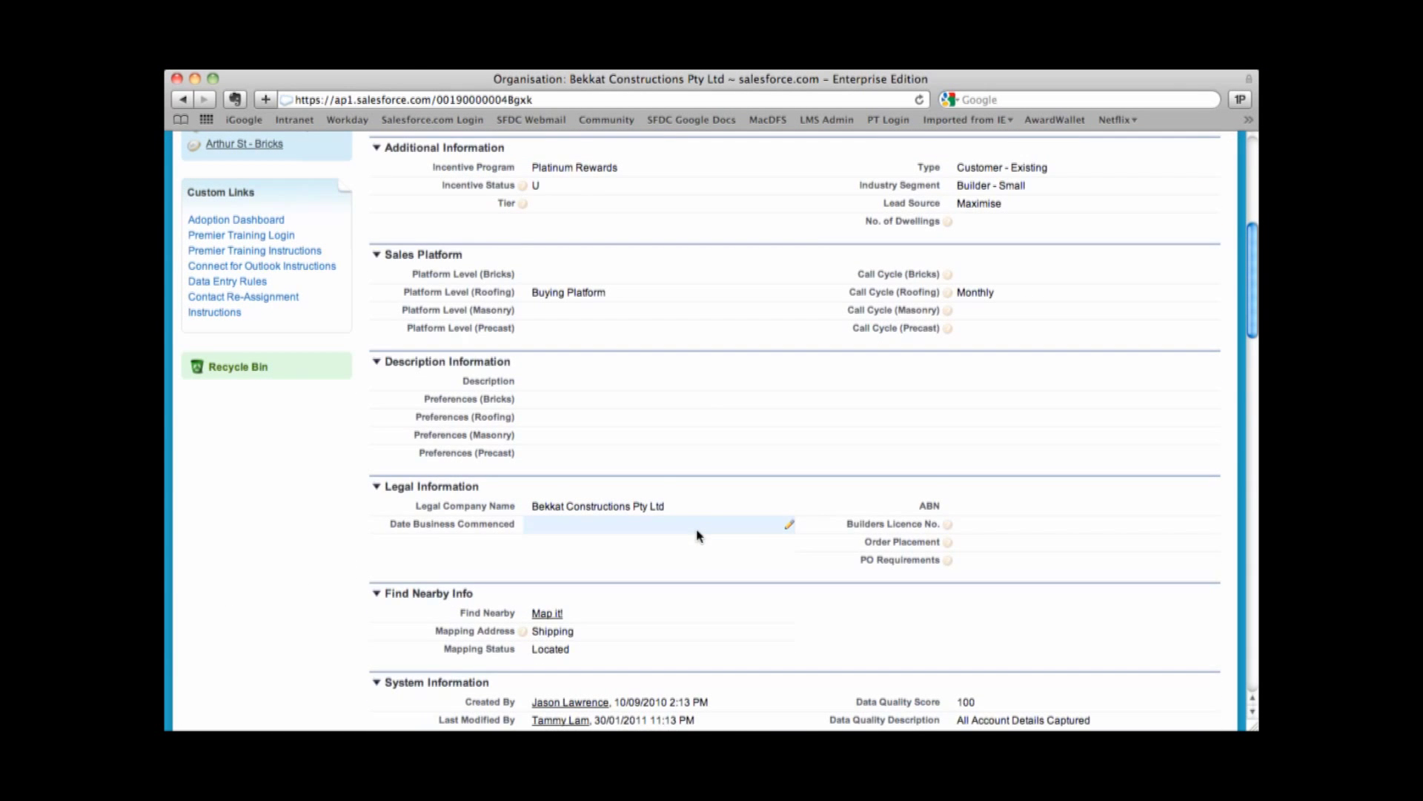
pyautogui.scroll(-4, 697, 535)
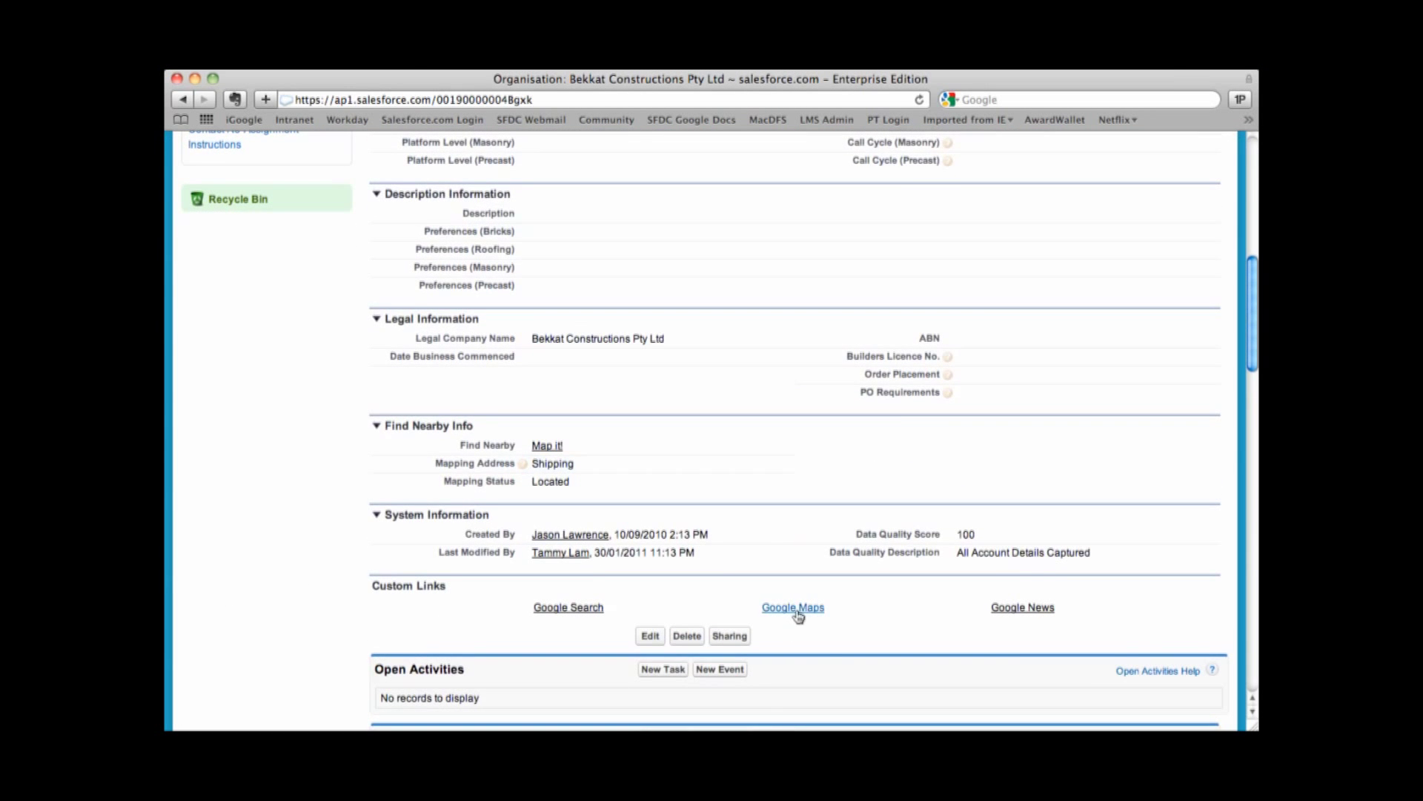
pyautogui.click(795, 609)
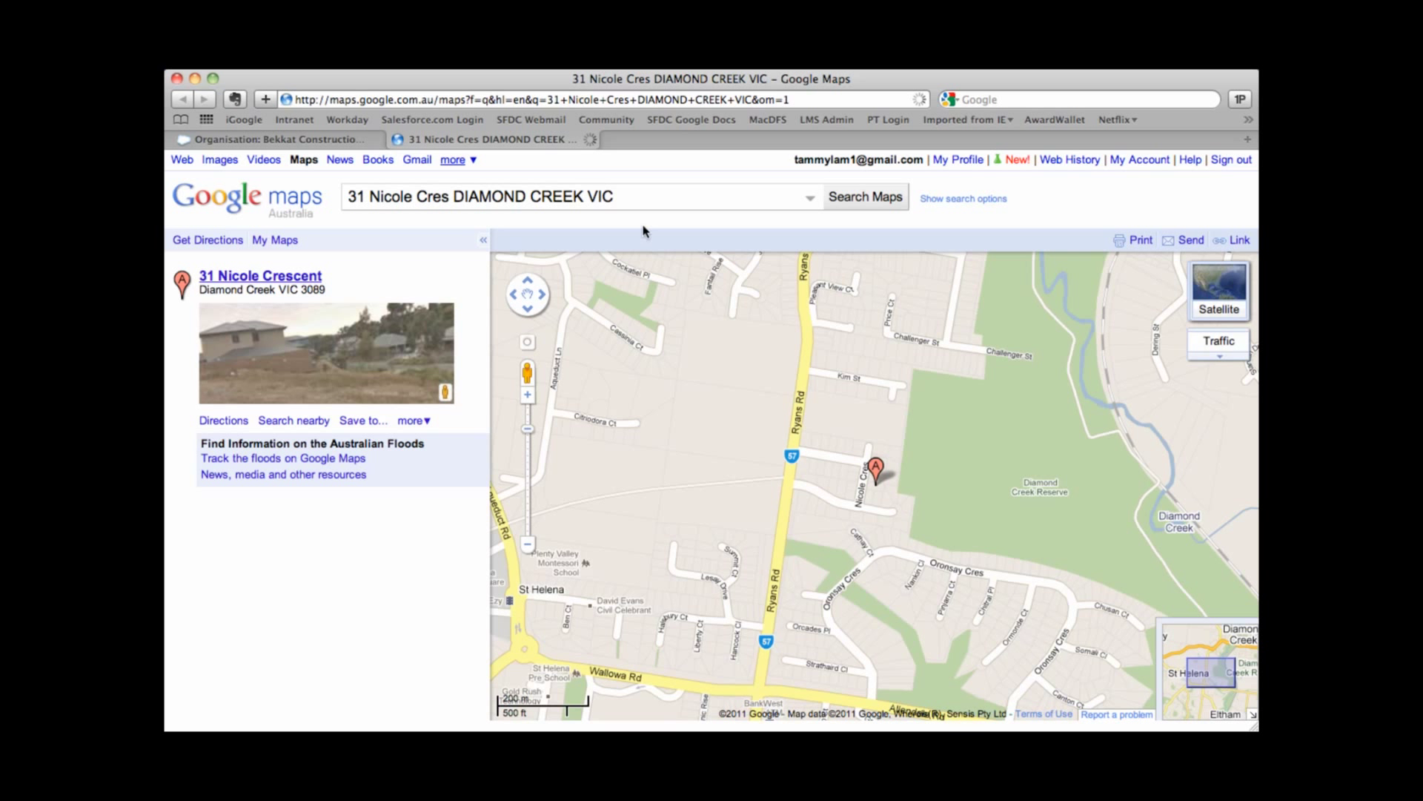
pyautogui.click(398, 141)
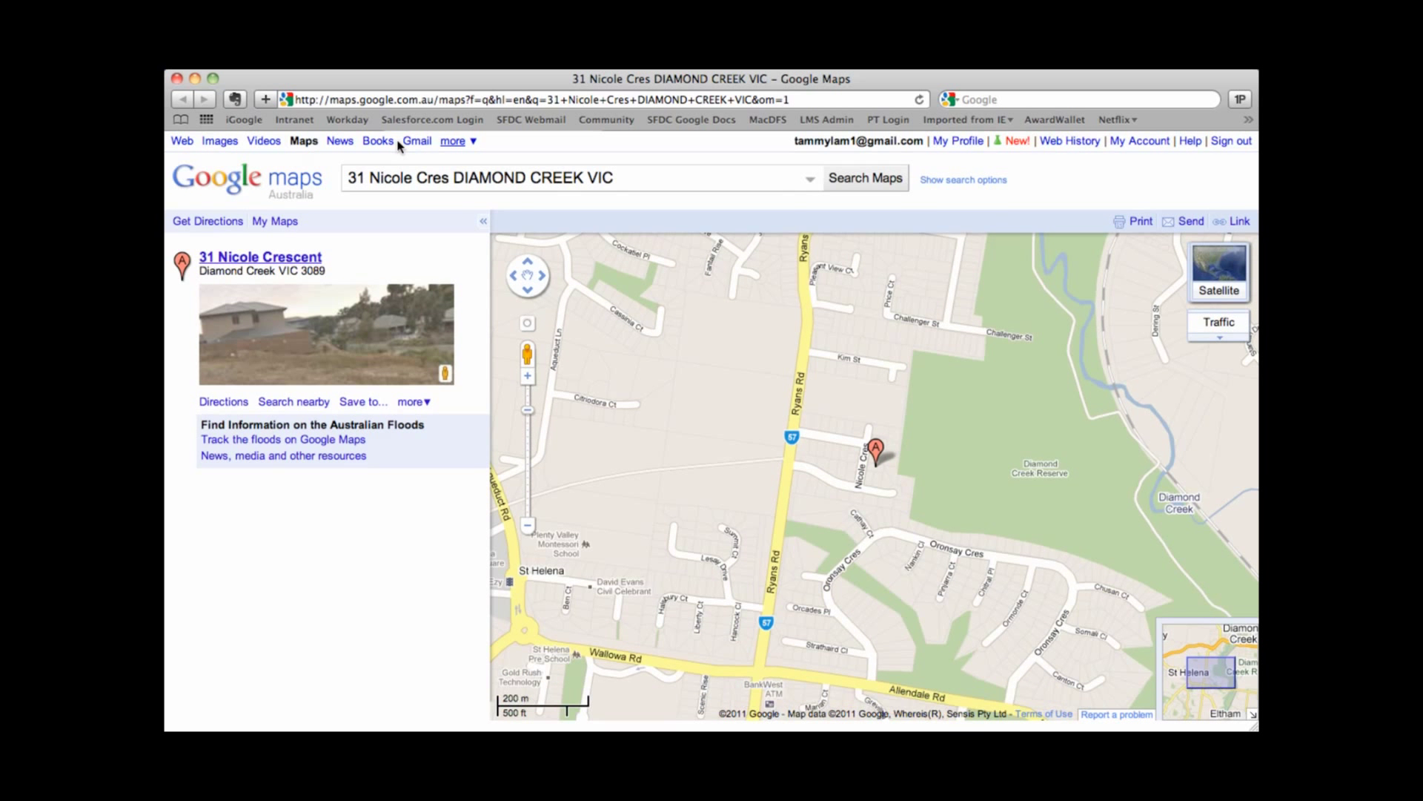
pyautogui.press('super+w')
pyautogui.scroll(-5, 727, 390)
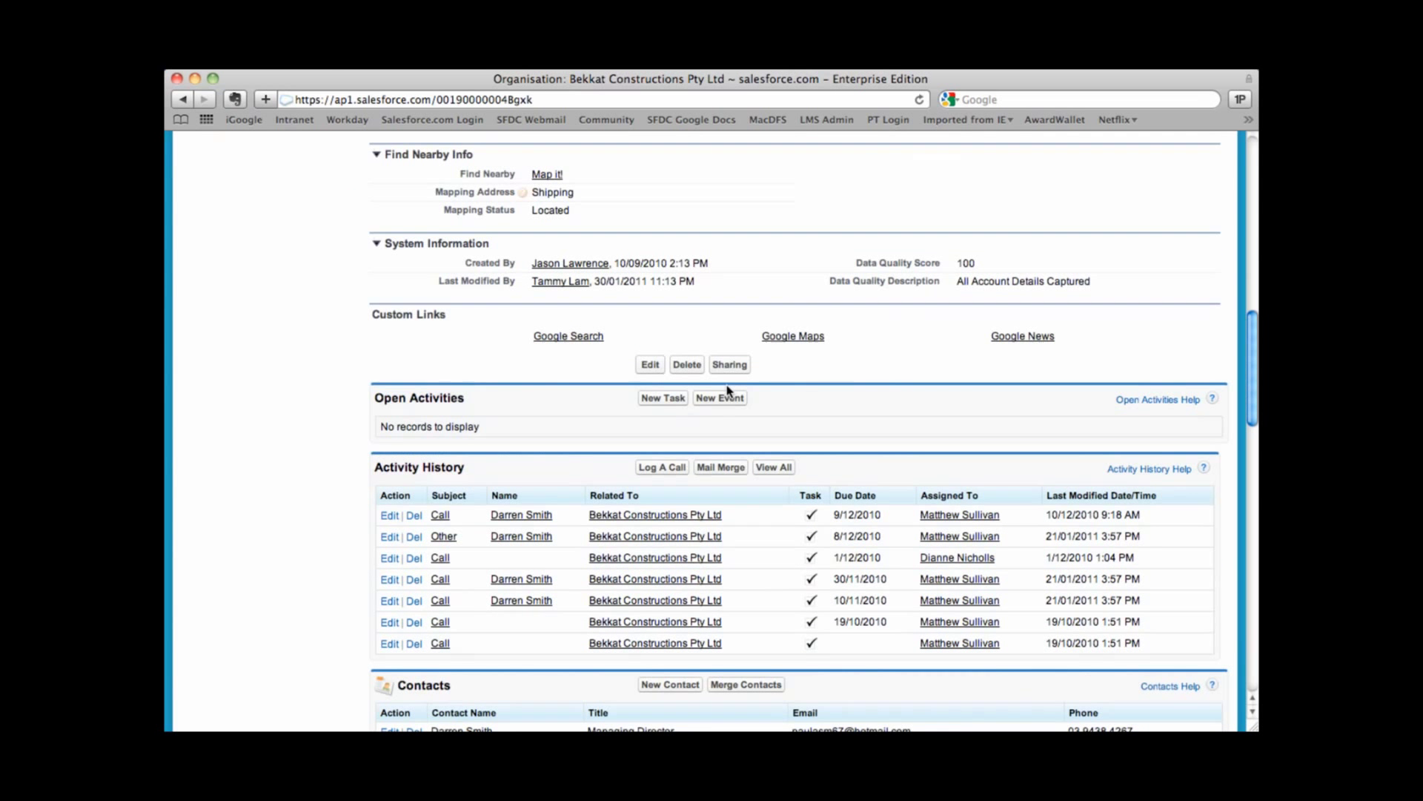
pyautogui.doubleClick(442, 396)
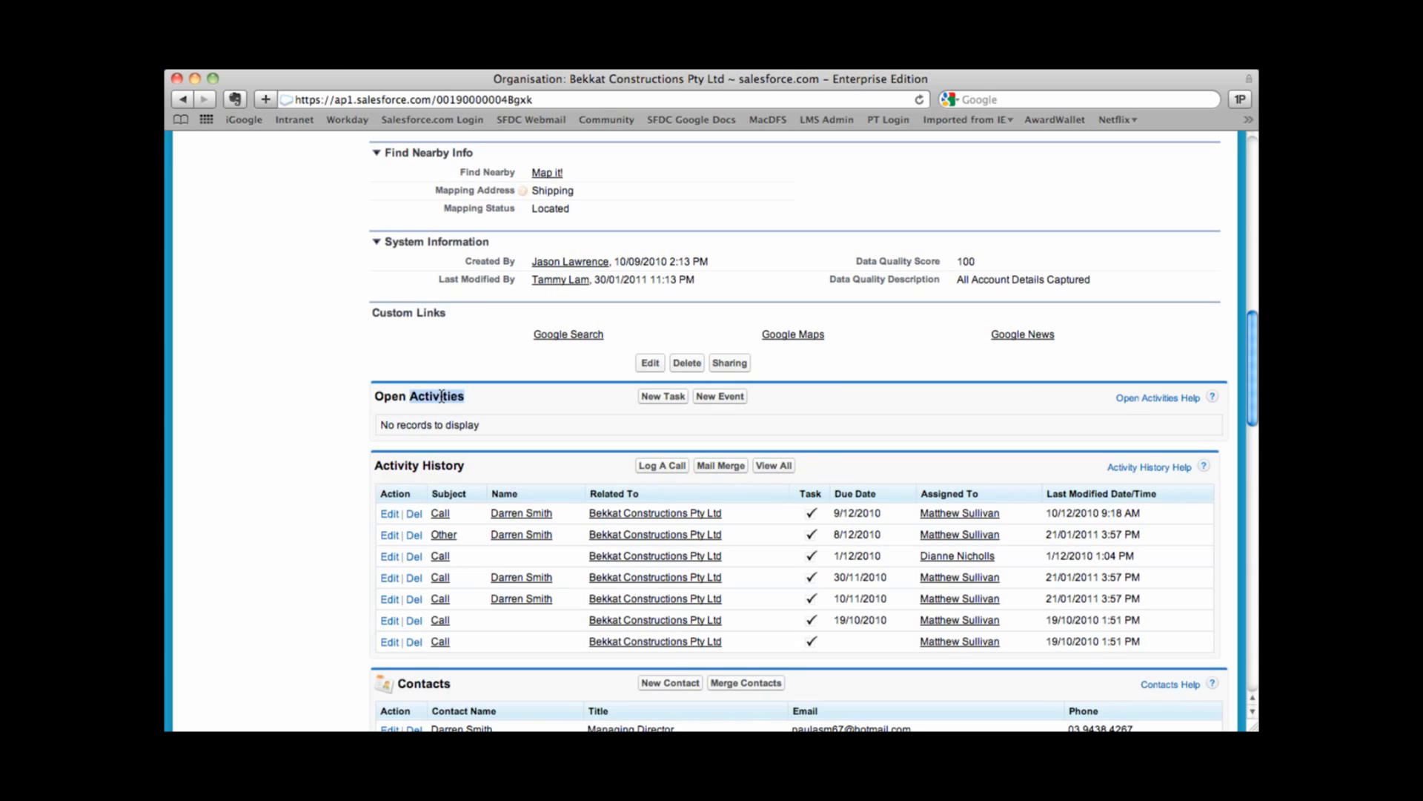
pyautogui.scroll(-3, 443, 398)
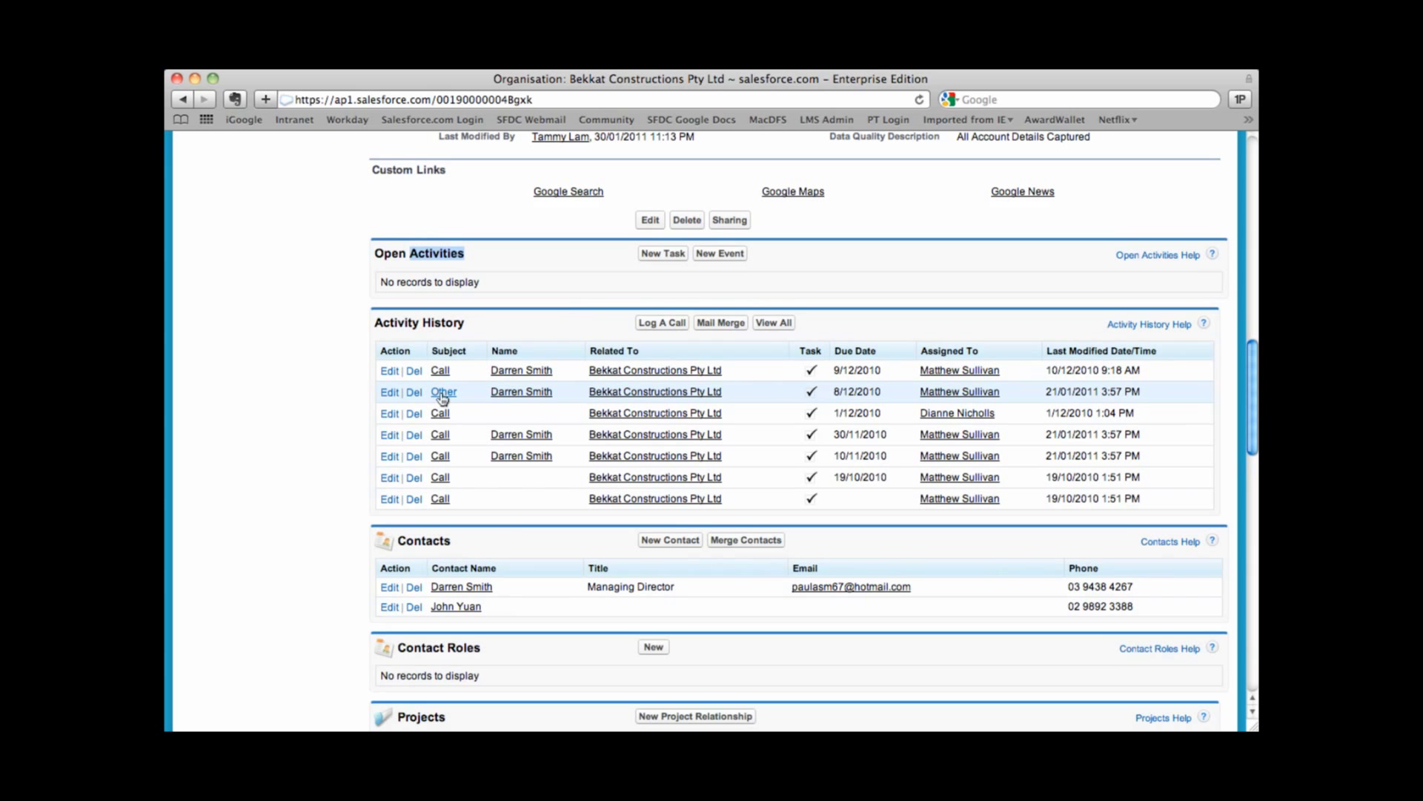
pyautogui.click(397, 327)
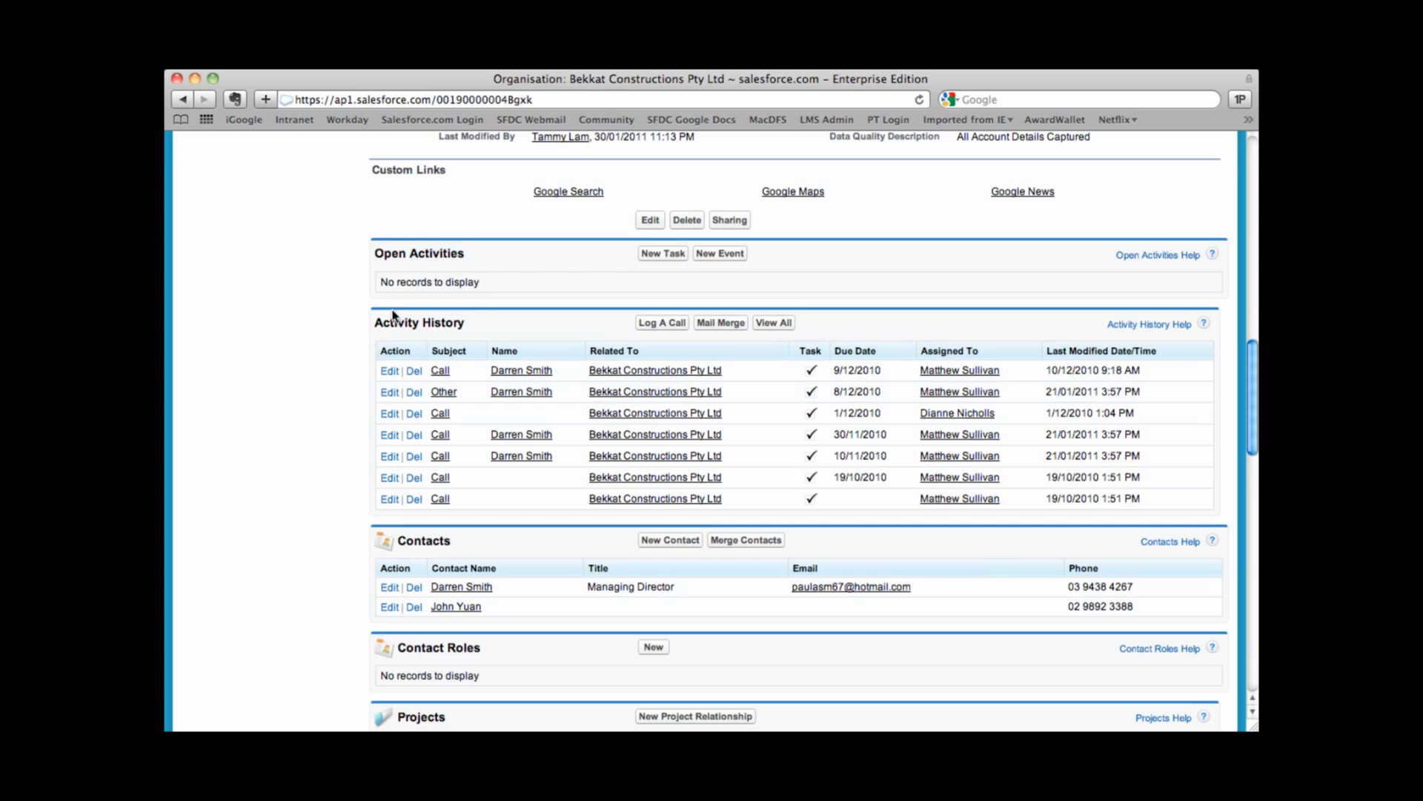
pyautogui.doubleClick(396, 326)
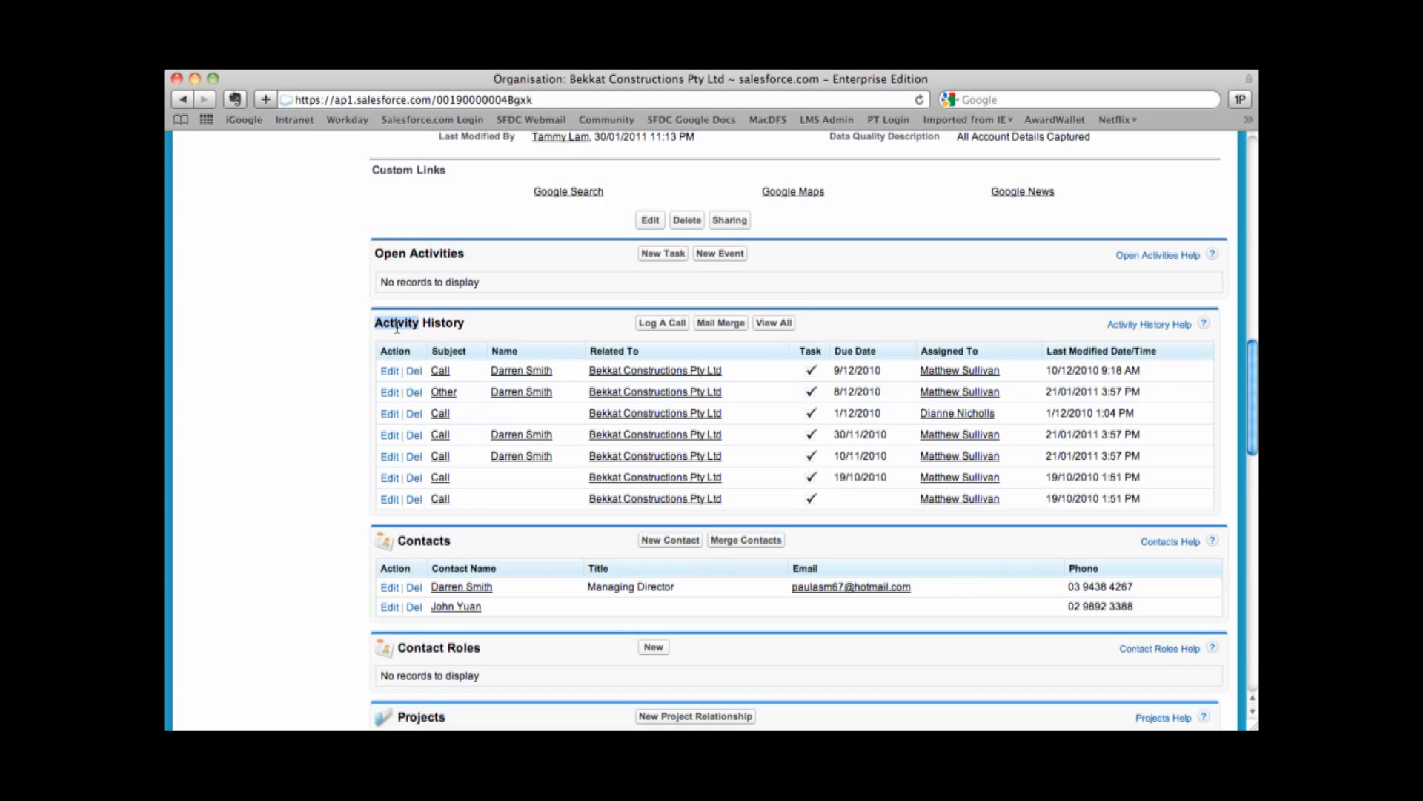
pyautogui.scroll(-5, 397, 329)
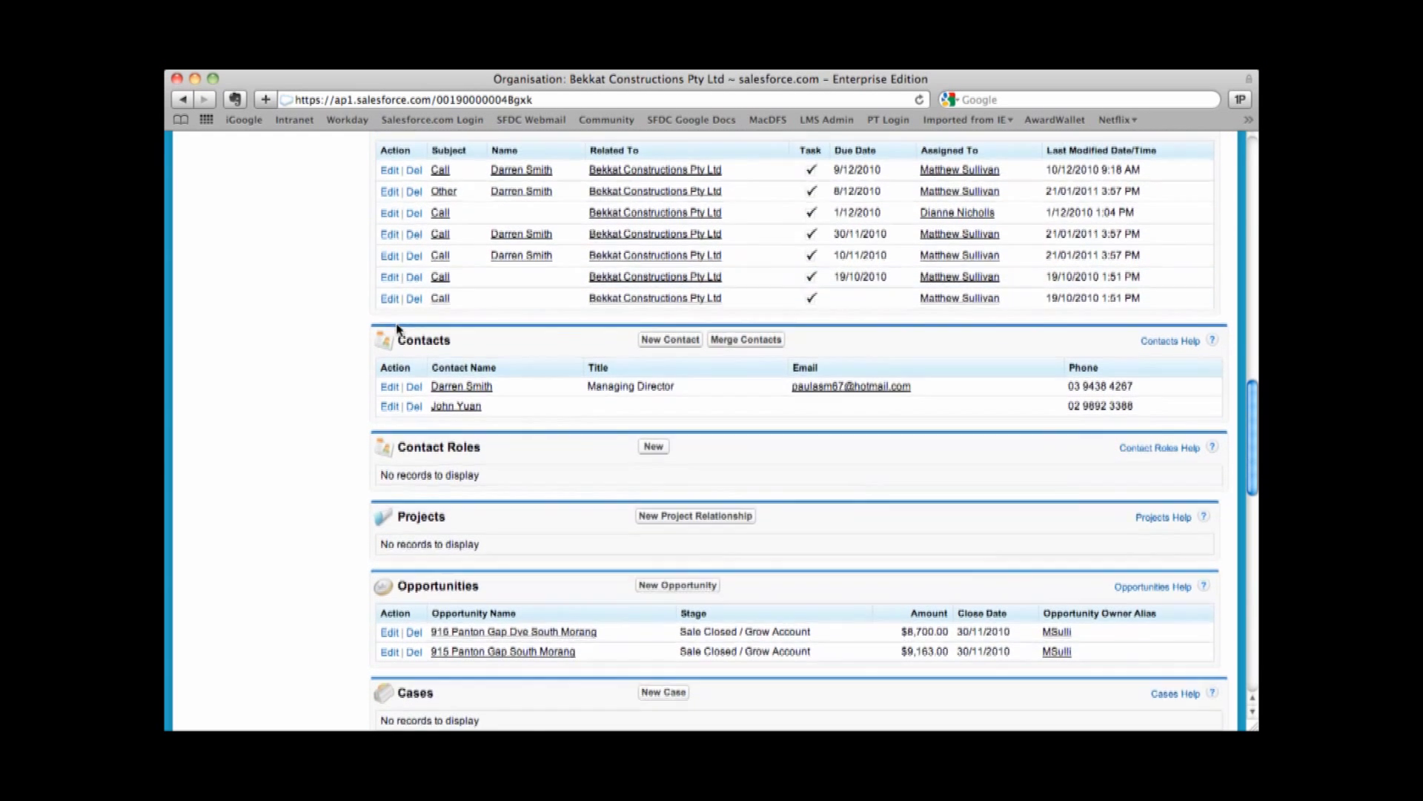
pyautogui.doubleClick(409, 342)
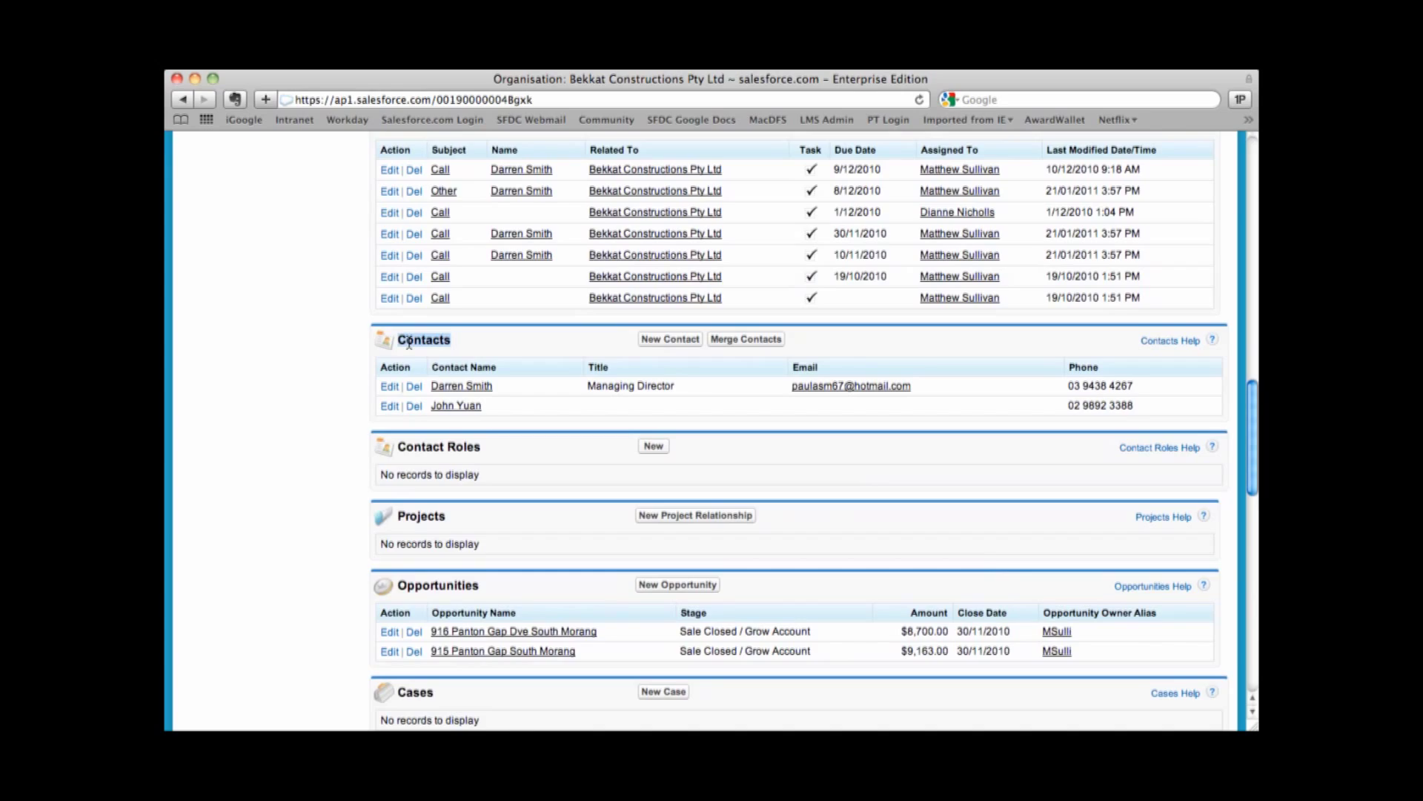
pyautogui.scroll(-6, 409, 342)
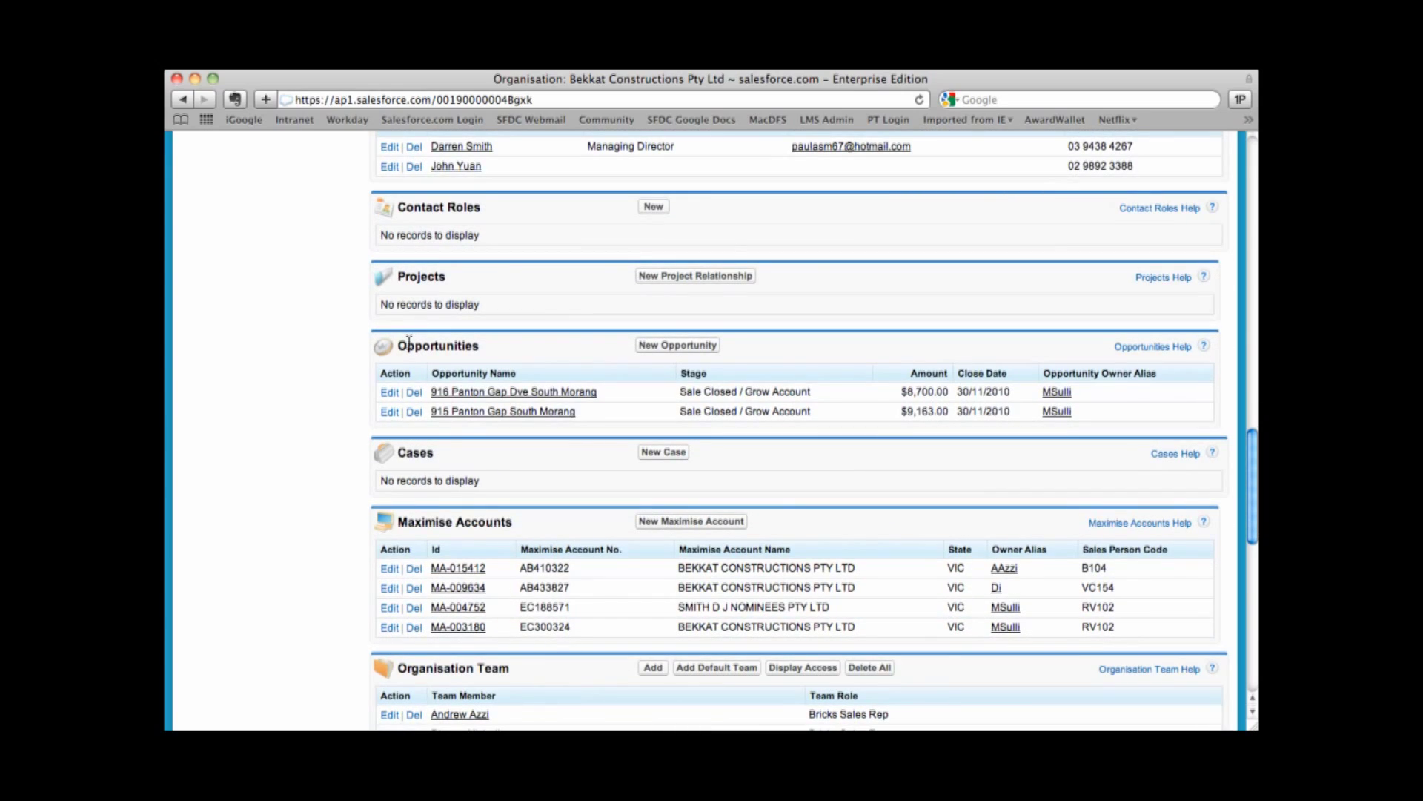
pyautogui.scroll(-6, 409, 343)
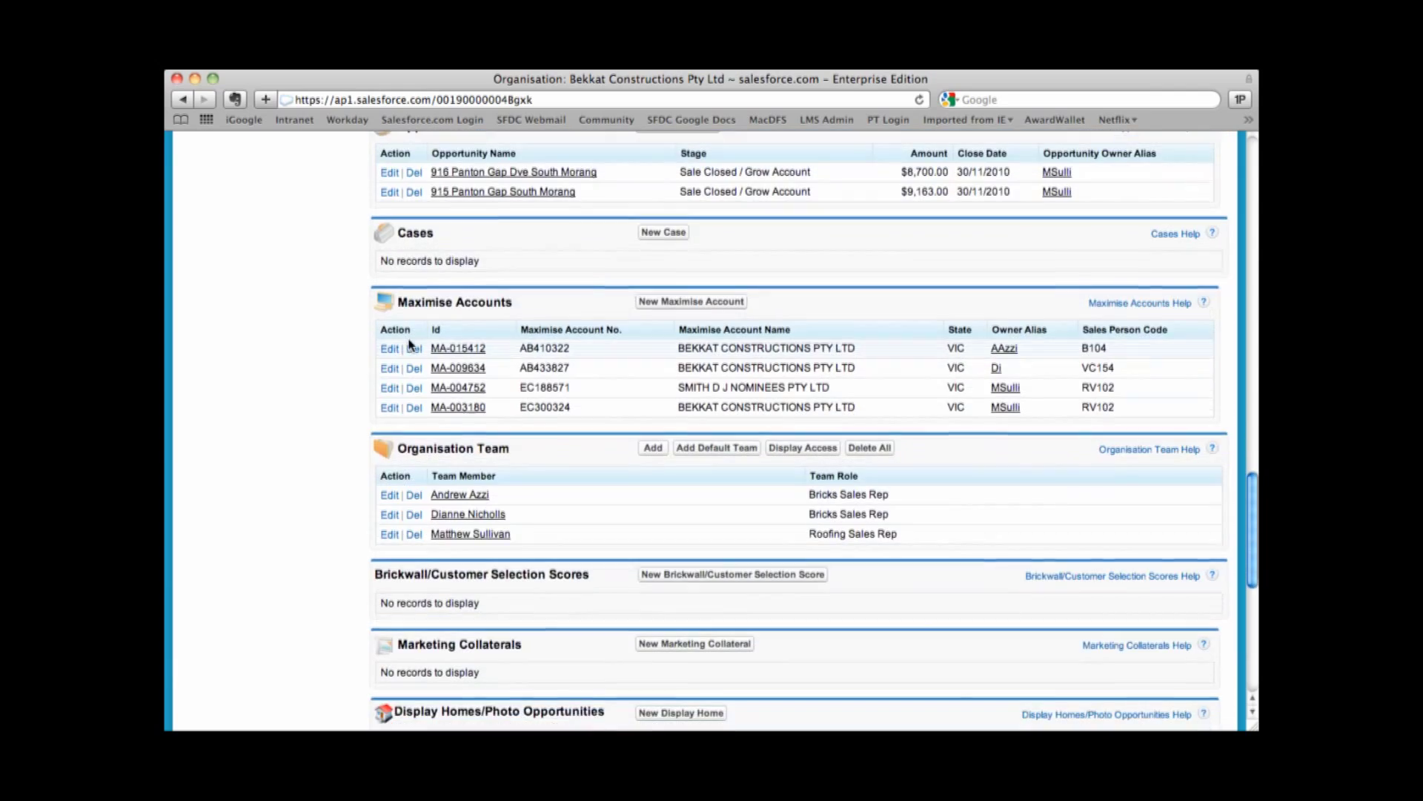
pyautogui.scroll(-5, 408, 343)
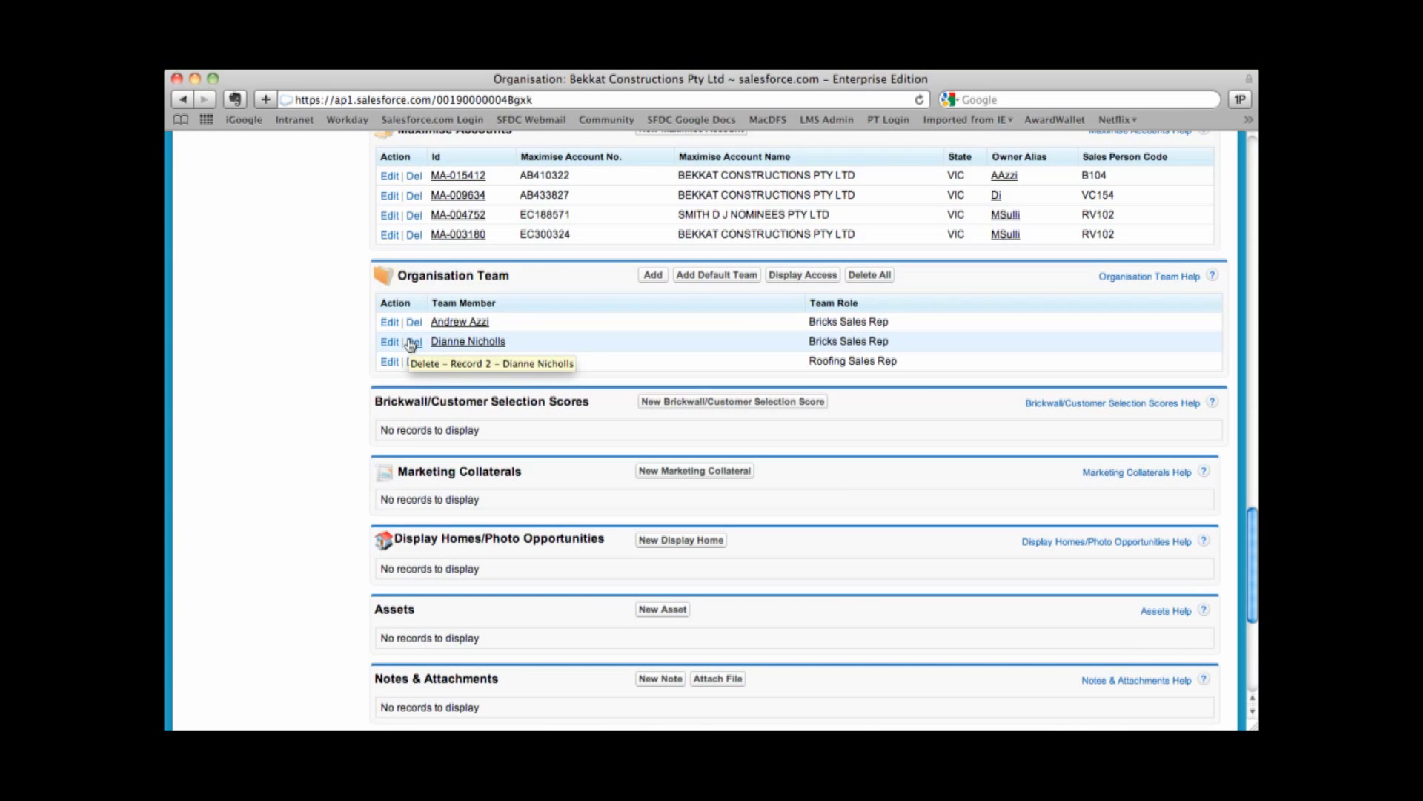
pyautogui.scroll(-6, 411, 345)
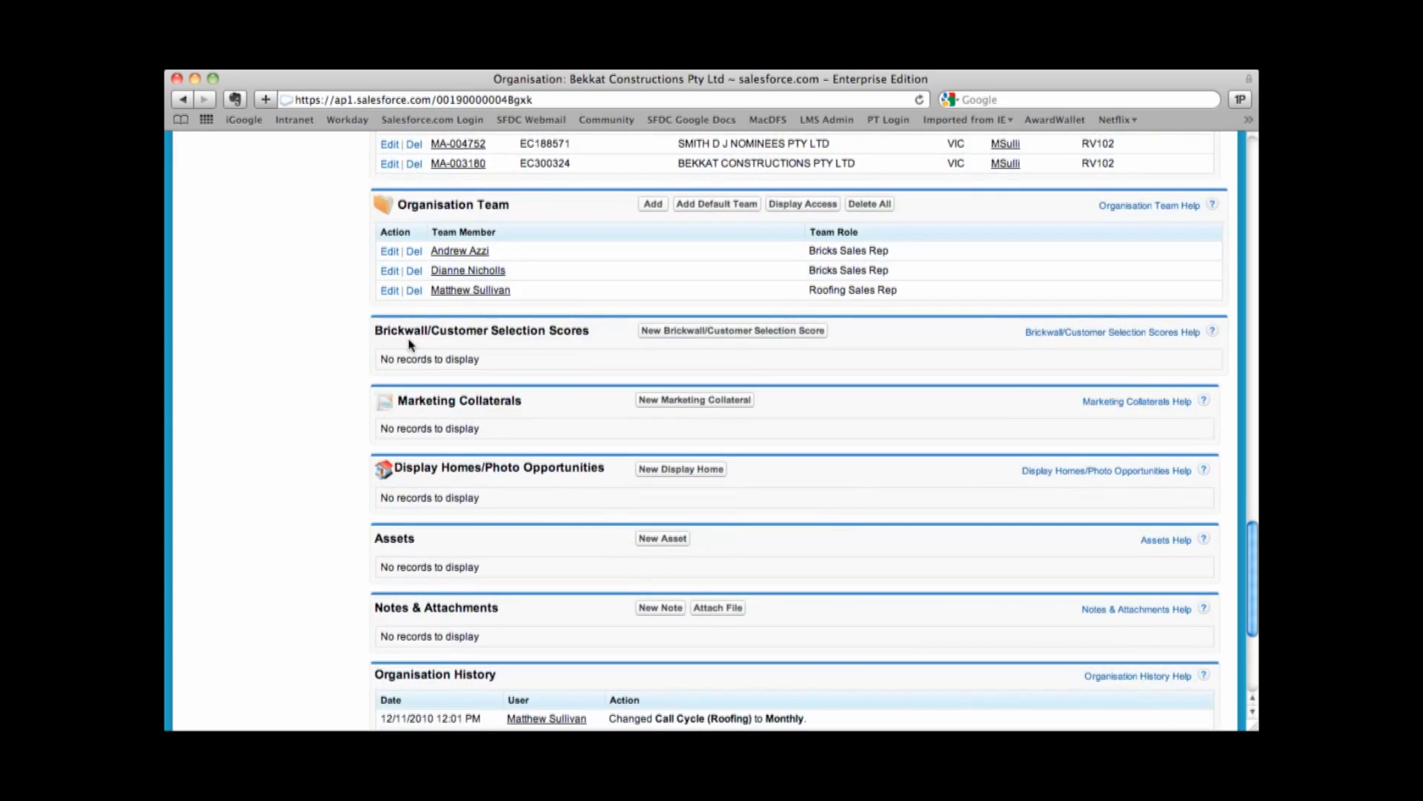
pyautogui.scroll(20, 409, 343)
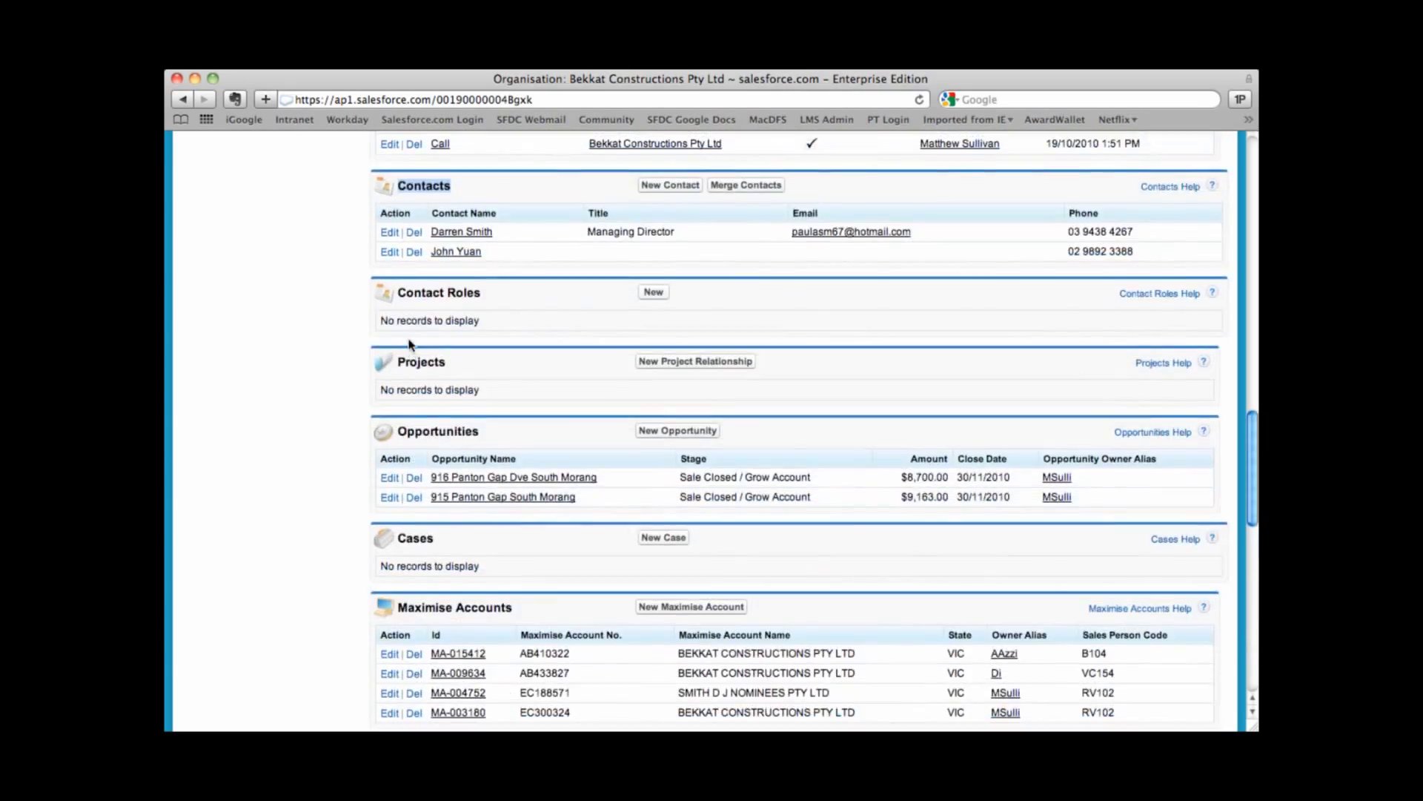
pyautogui.scroll(-20, 408, 343)
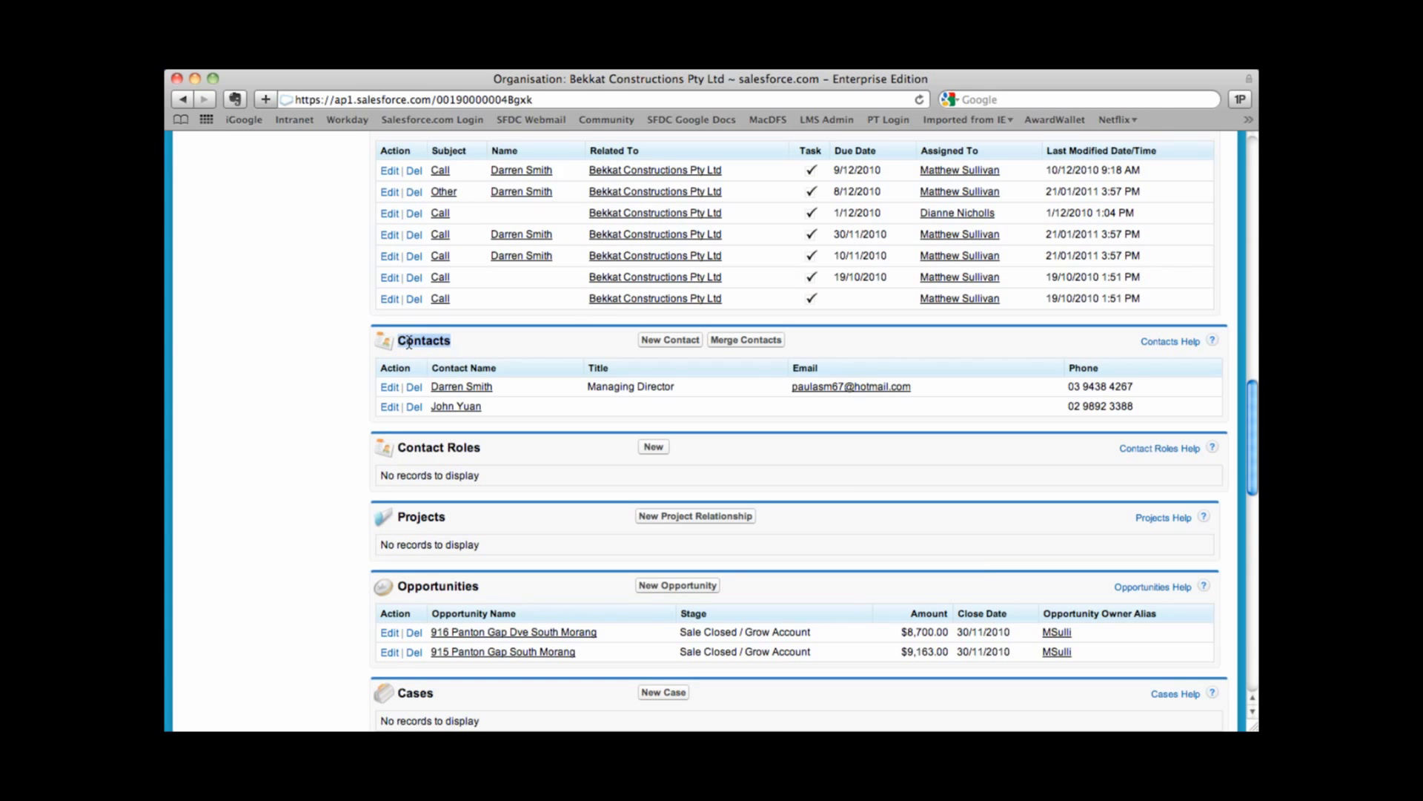
pyautogui.scroll(-20, 408, 343)
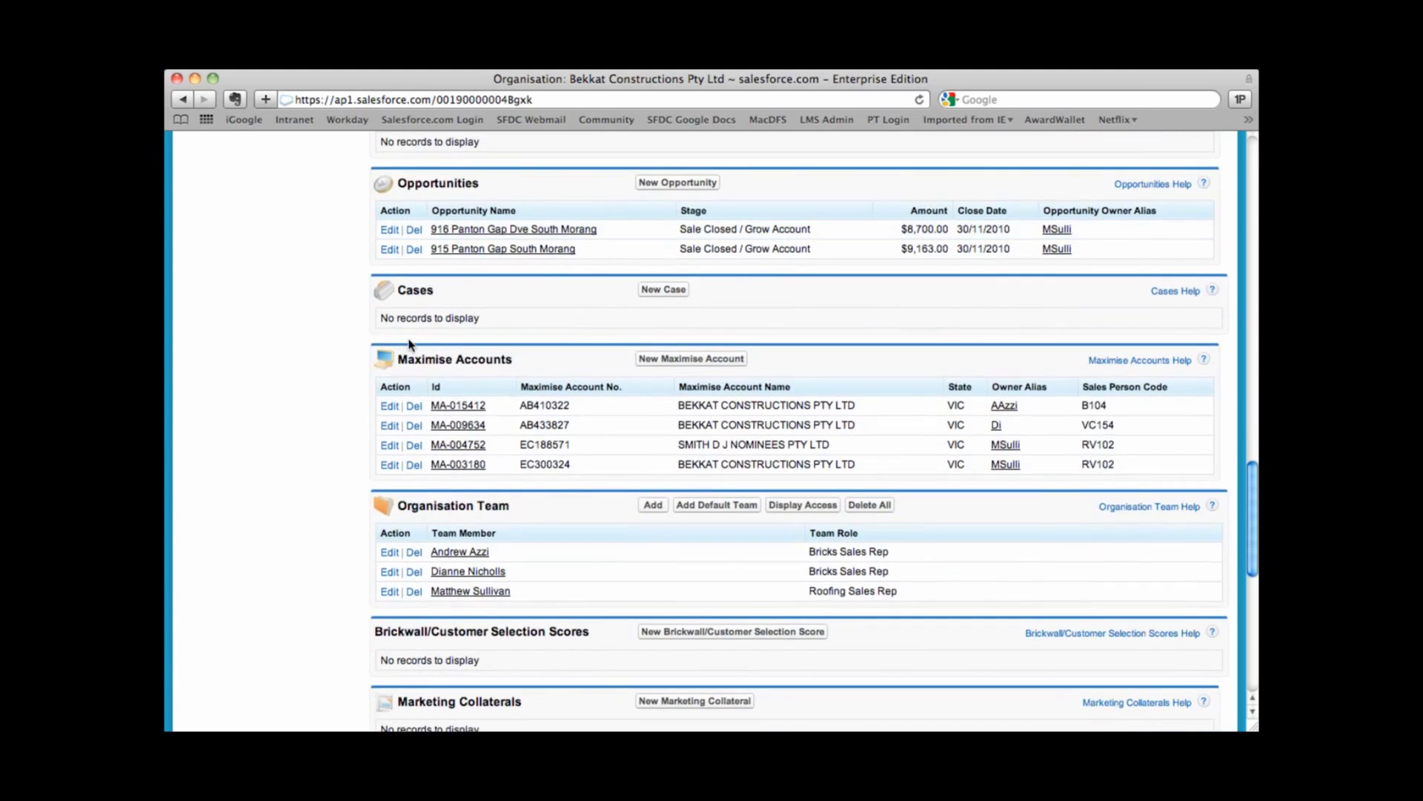
pyautogui.scroll(-2, 409, 343)
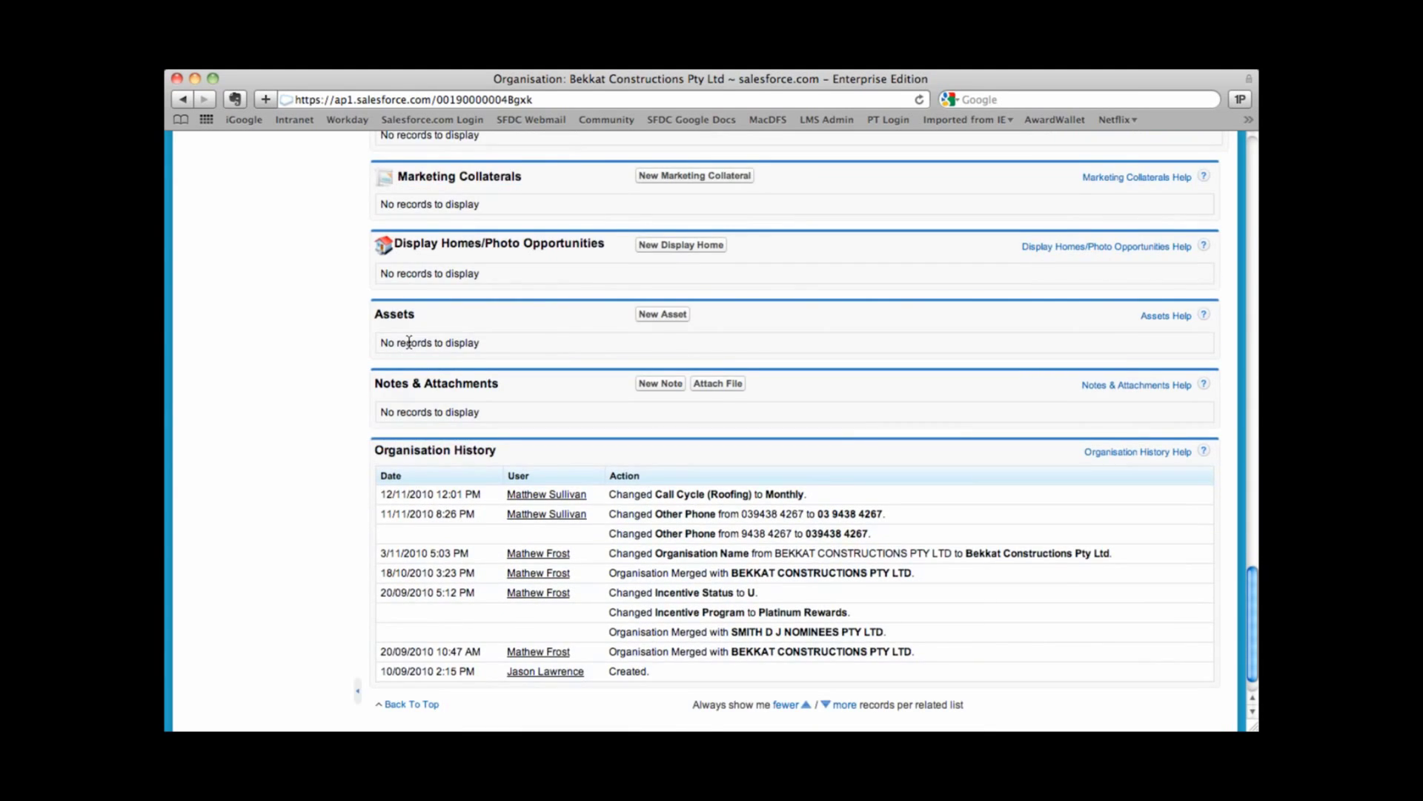
pyautogui.scroll(20, 409, 343)
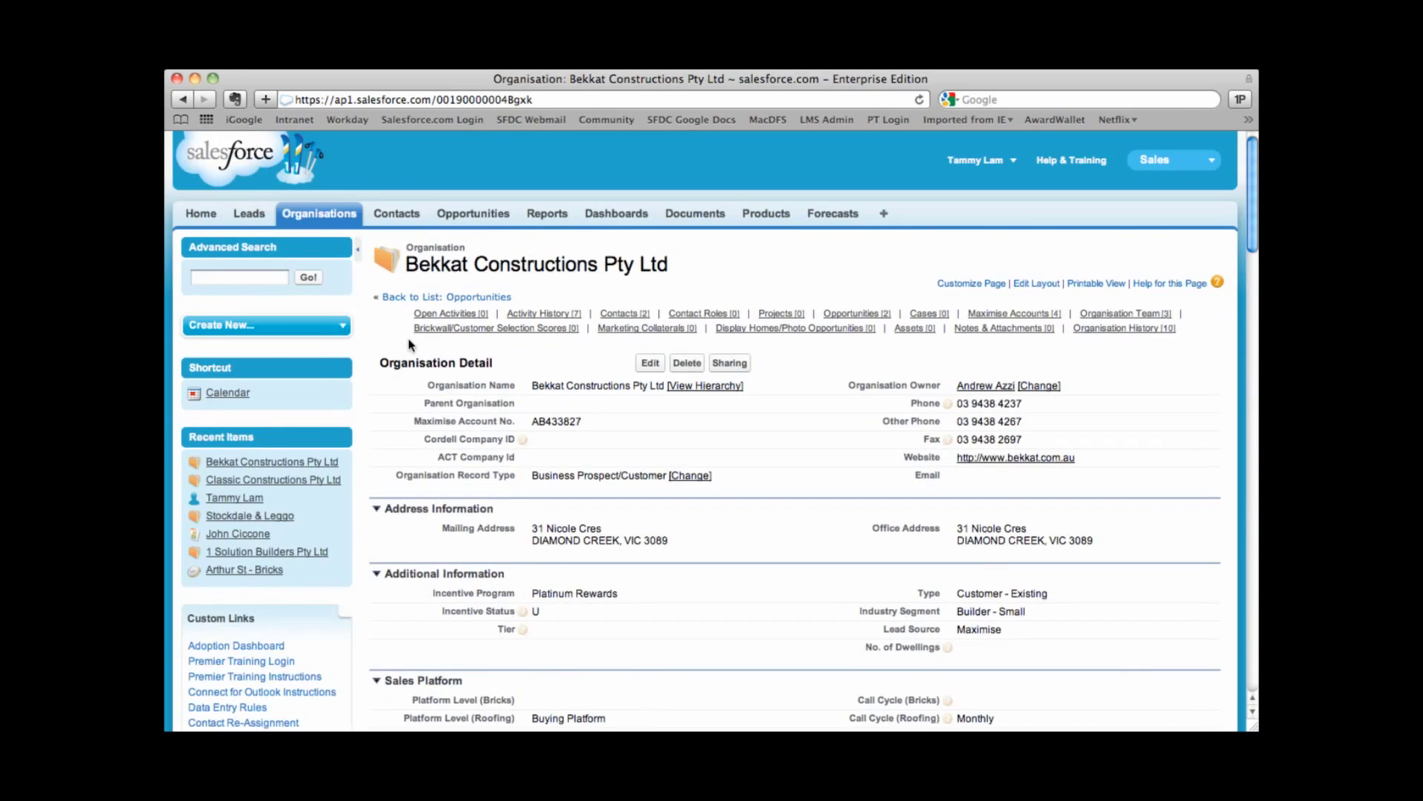
pyautogui.click(201, 214)
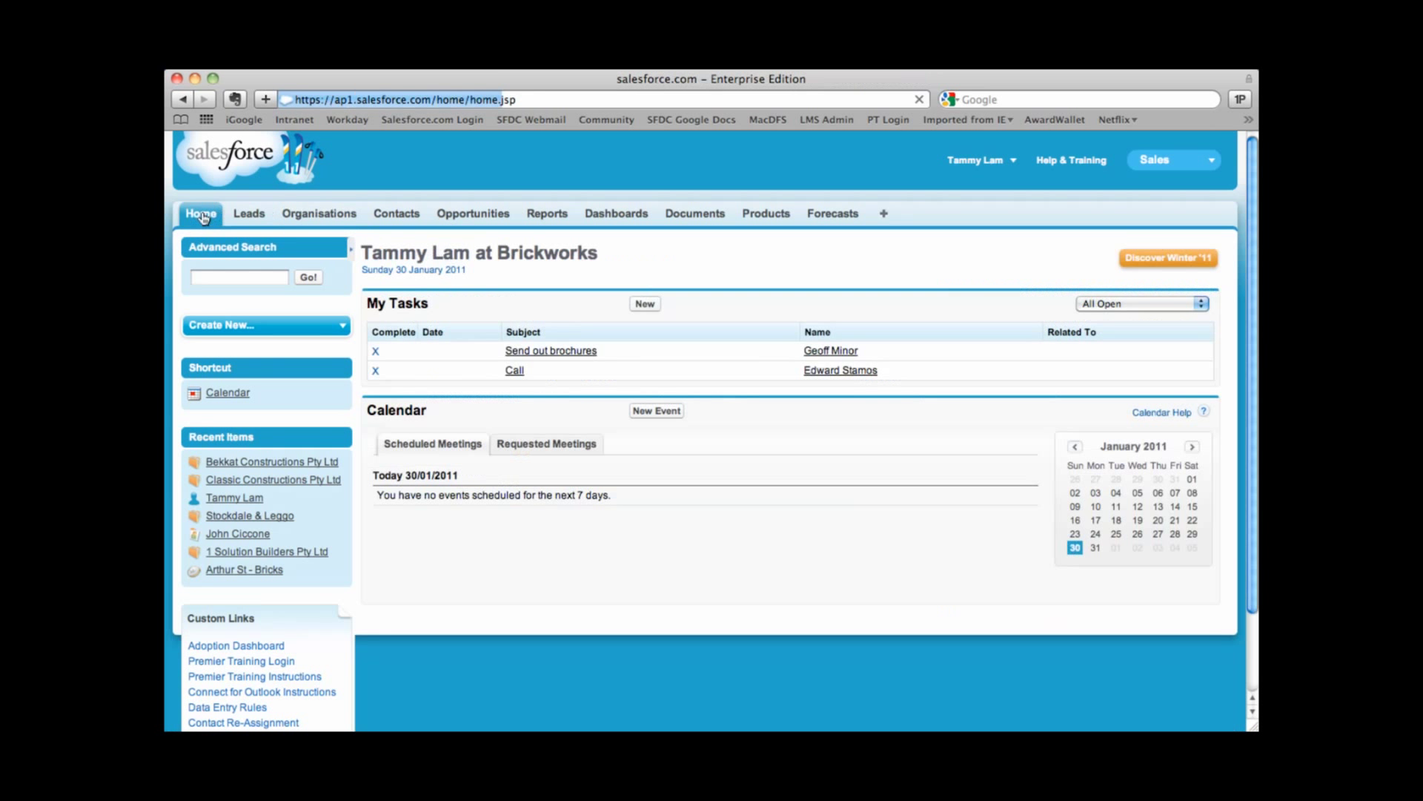
# From the user menu, open Help & Training in a new tab
pyautogui.click(999, 170)
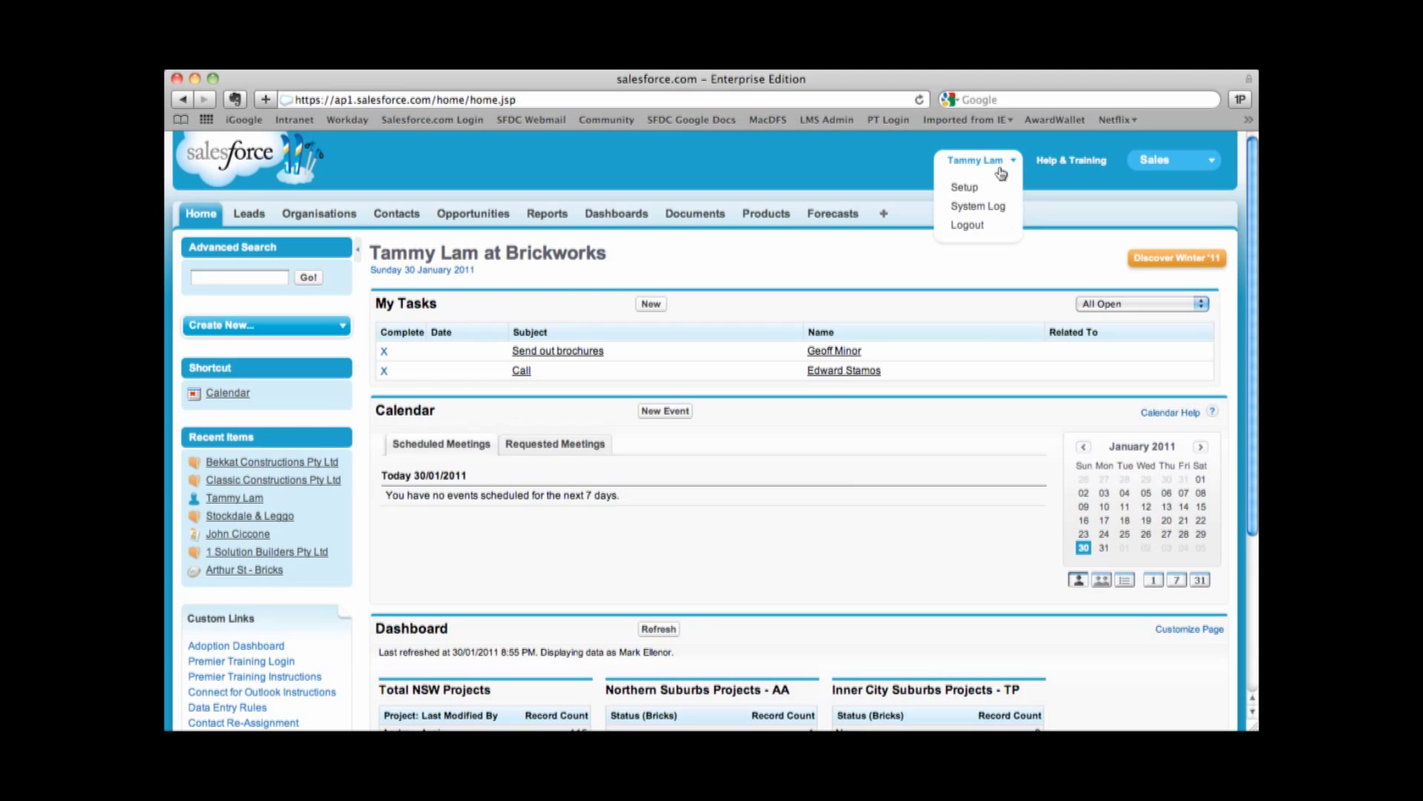
pyautogui.click(1082, 163)
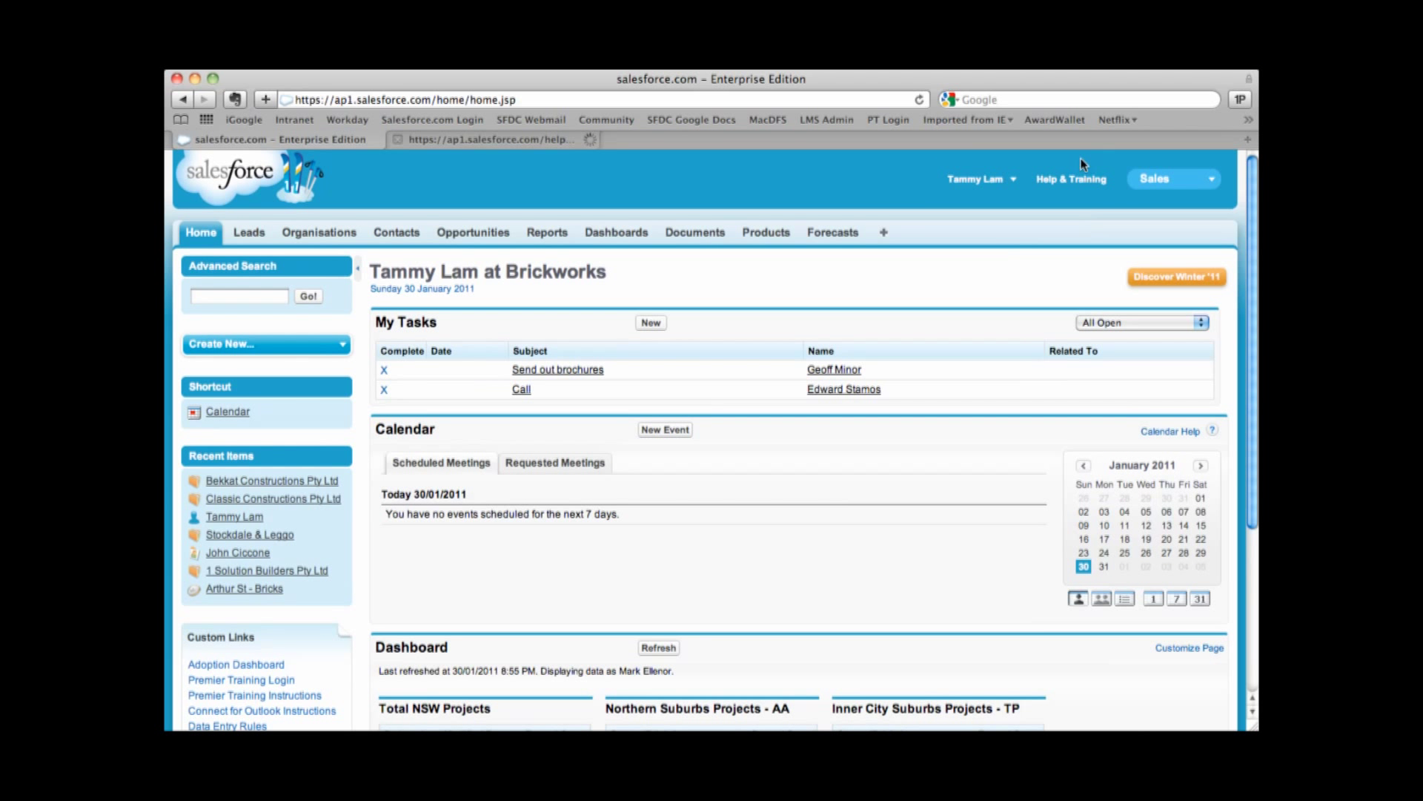
pyautogui.click(484, 140)
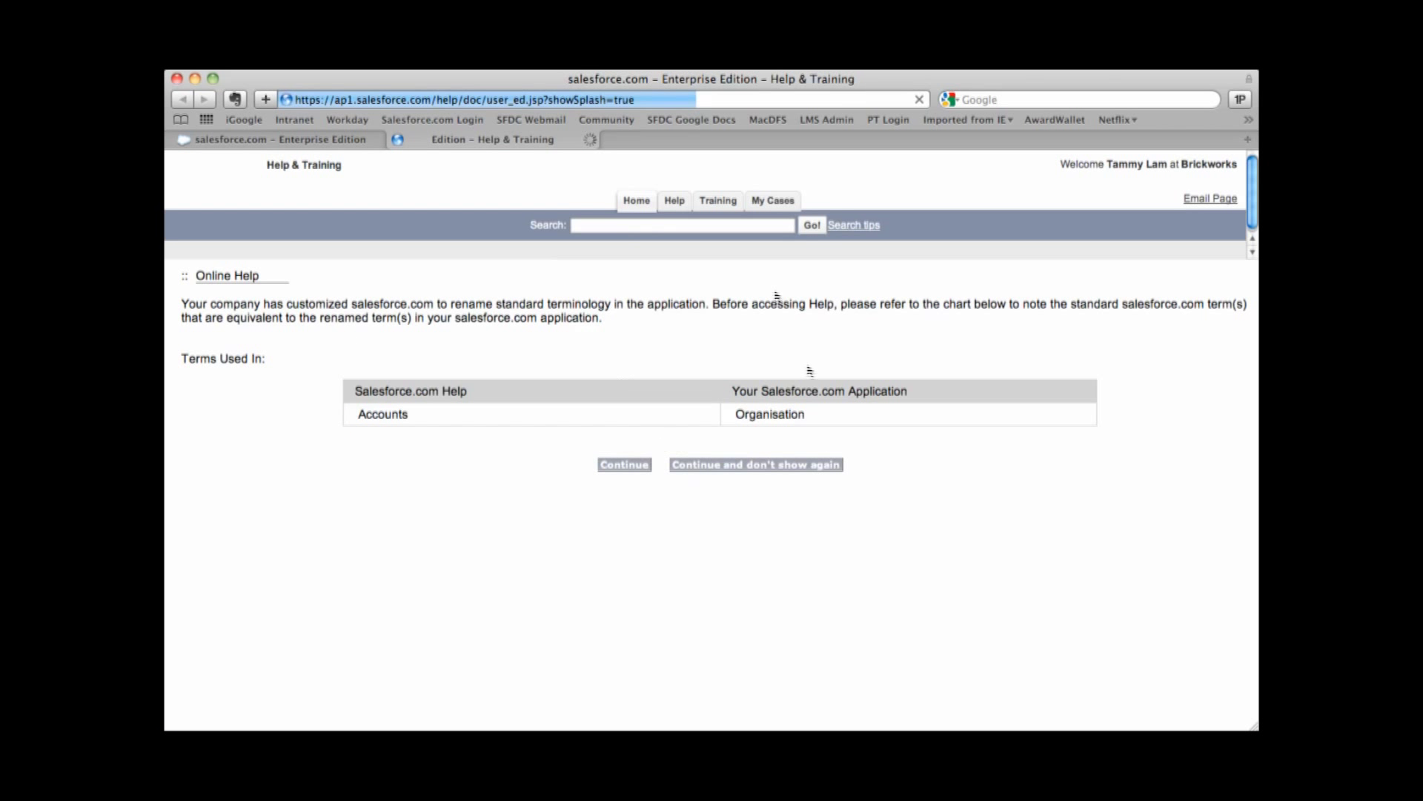
pyautogui.click(596, 227)
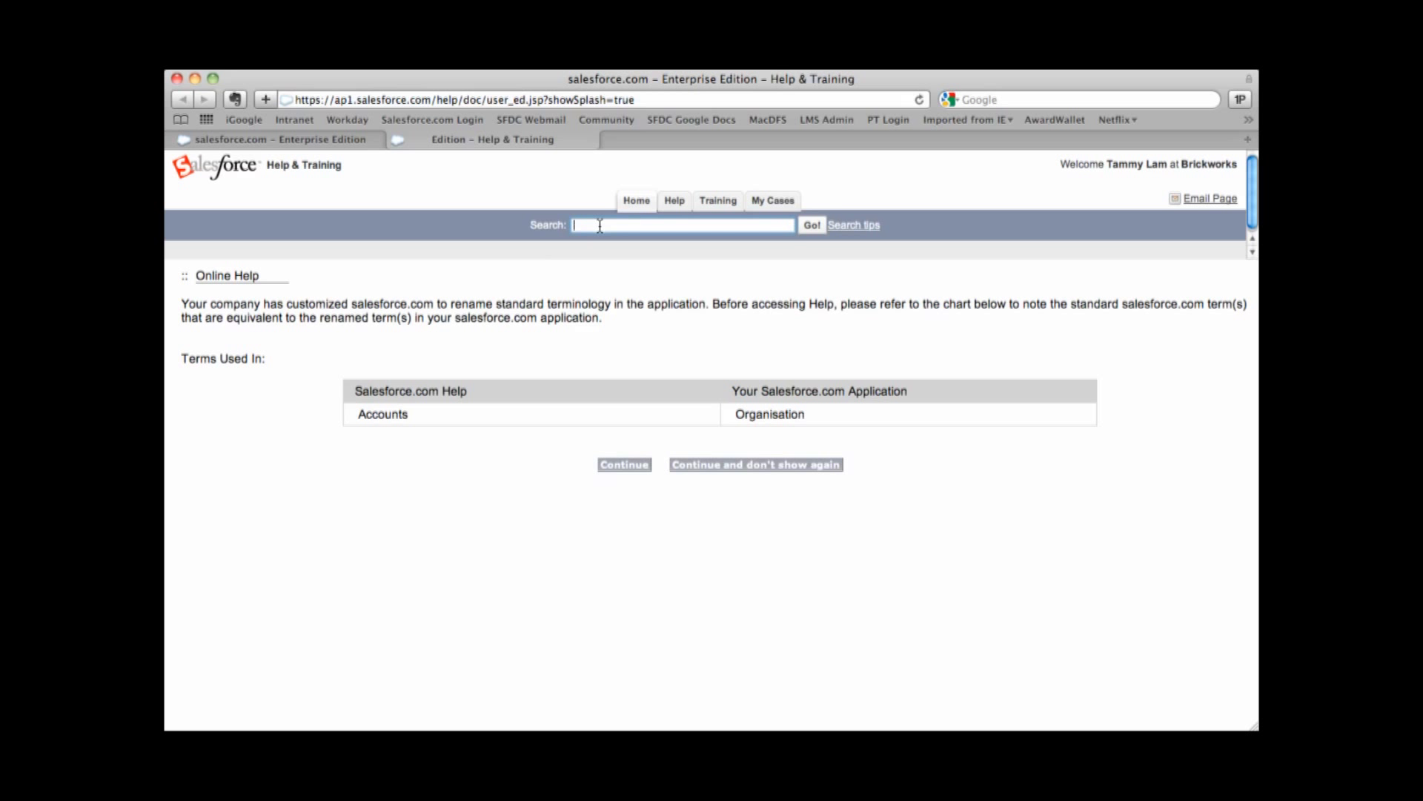
pyautogui.click(303, 141)
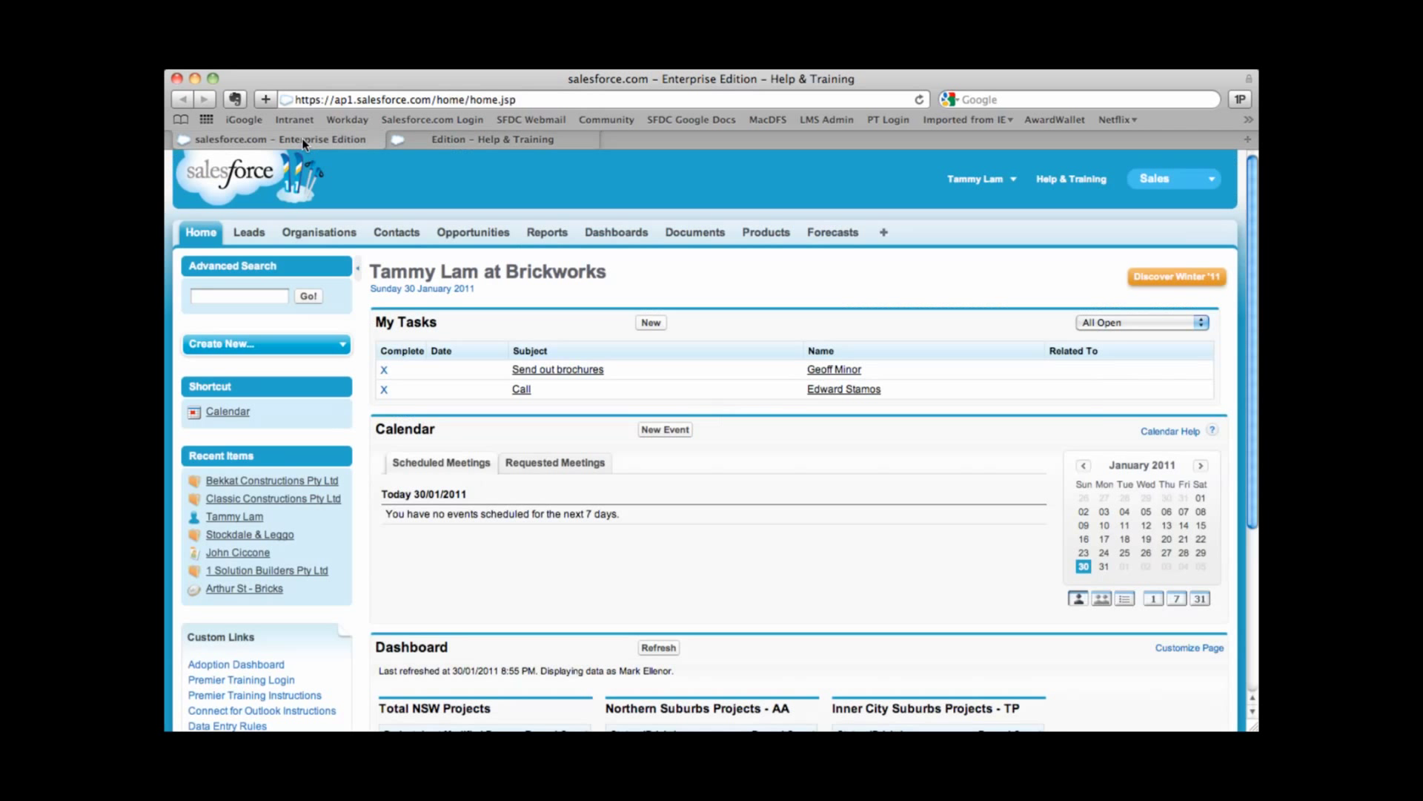